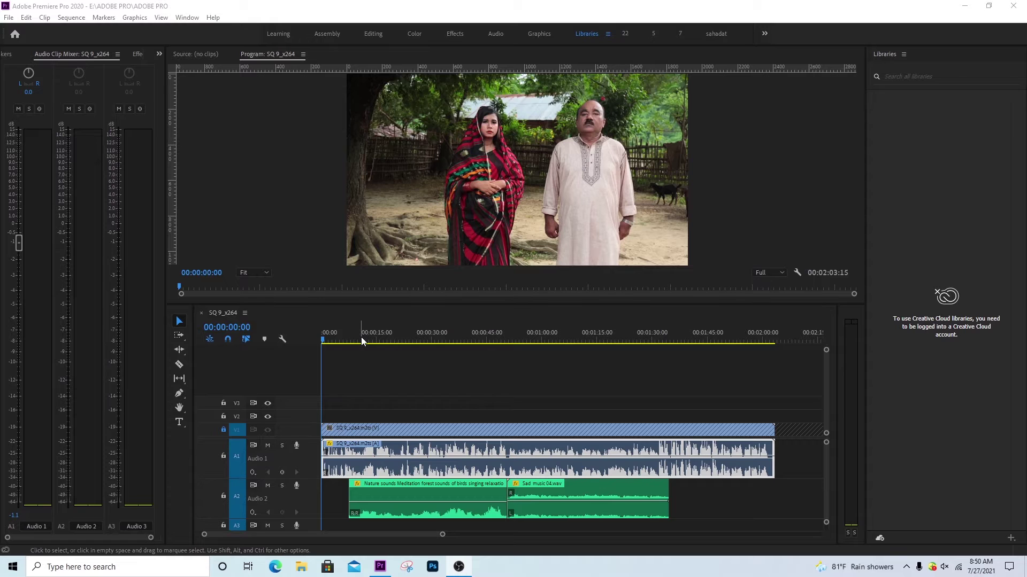
Step: Preview the sequence to about 31 seconds and raise the Audio 1 dialogue clip's volume to 1.0 dB
{"action": "left_click", "coordinate": [326, 342]}
{"action": "key", "text": "space"}
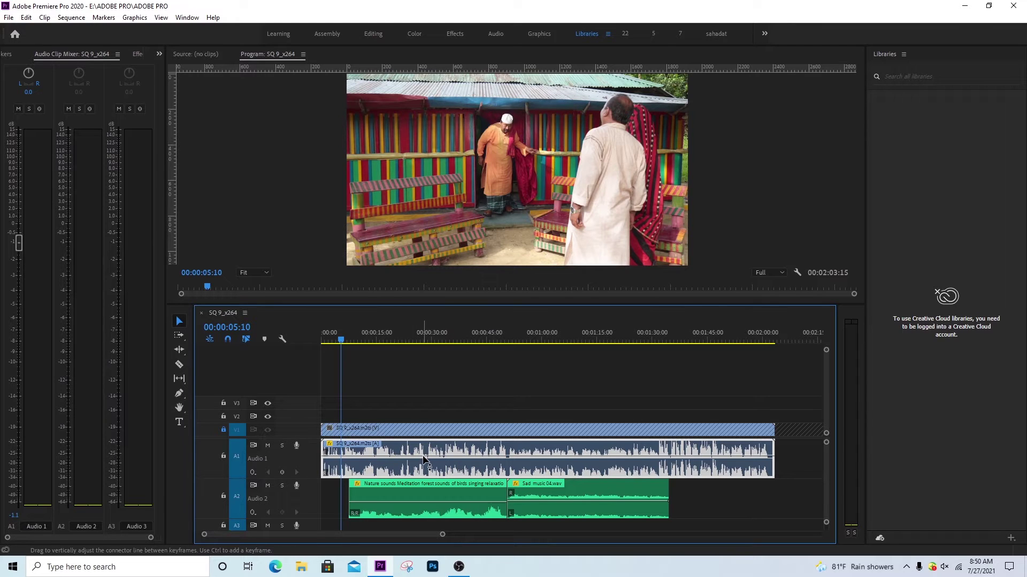
{"action": "mouse_move", "coordinate": [345, 342]}
{"action": "left_mouse_down"}
{"action": "mouse_move", "coordinate": [440, 369]}
{"action": "mouse_move", "coordinate": [363, 380]}
{"action": "mouse_move", "coordinate": [346, 342]}
{"action": "left_mouse_up"}
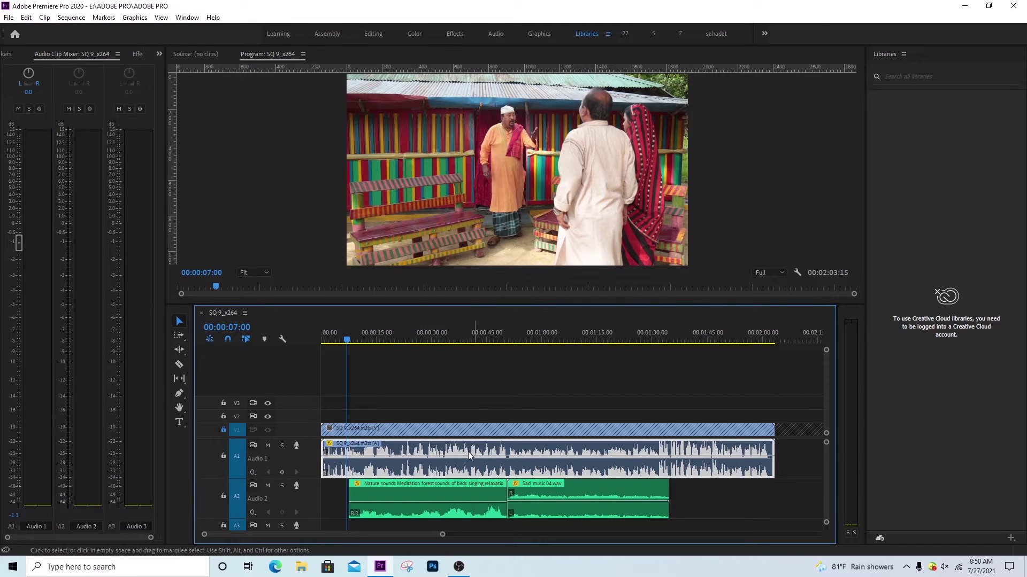
{"action": "left_click_drag", "start_coordinate": [439, 458], "coordinate": [438, 461]}
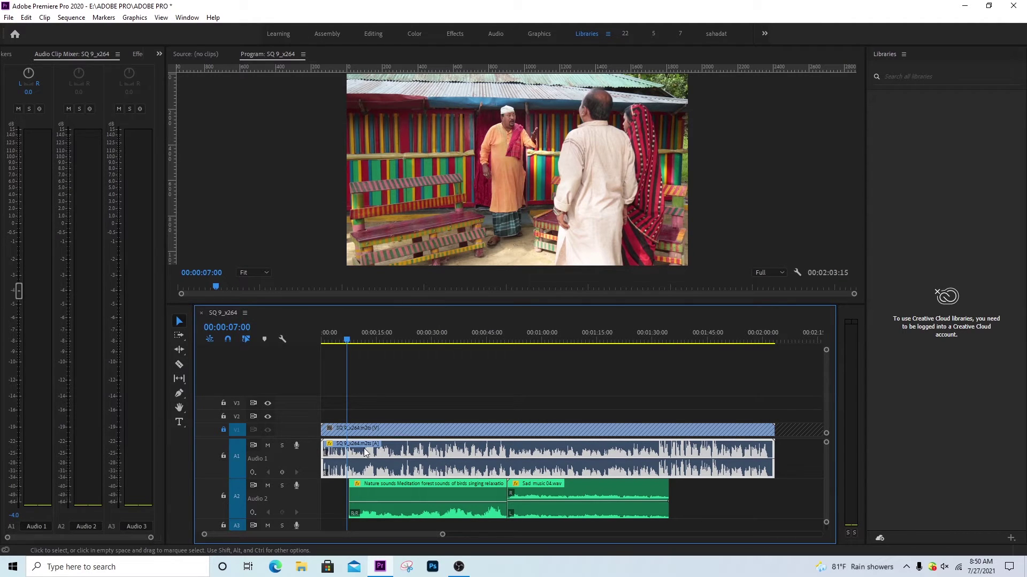
Step: Cut the Audio 1 dialogue clip twice with the Razor tool, where the music changes and near 1:30
{"action": "left_click", "coordinate": [178, 363]}
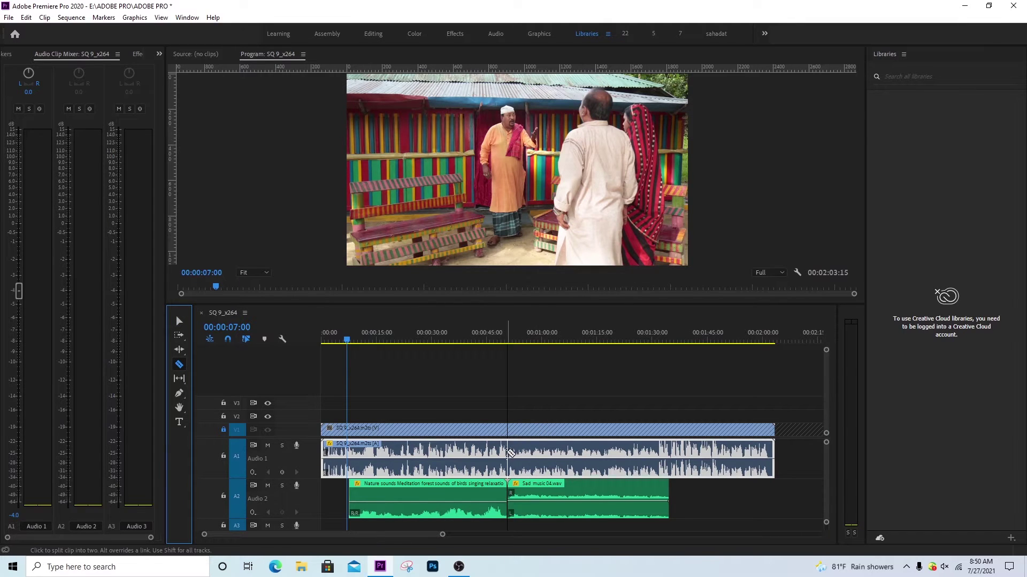
{"action": "left_click", "coordinate": [508, 453]}
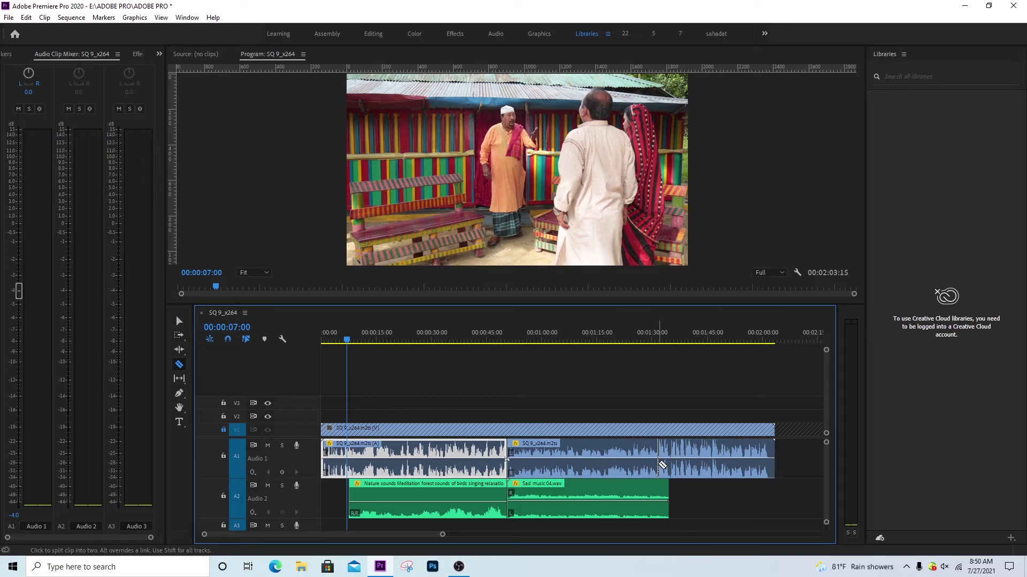
{"action": "left_click", "coordinate": [658, 464]}
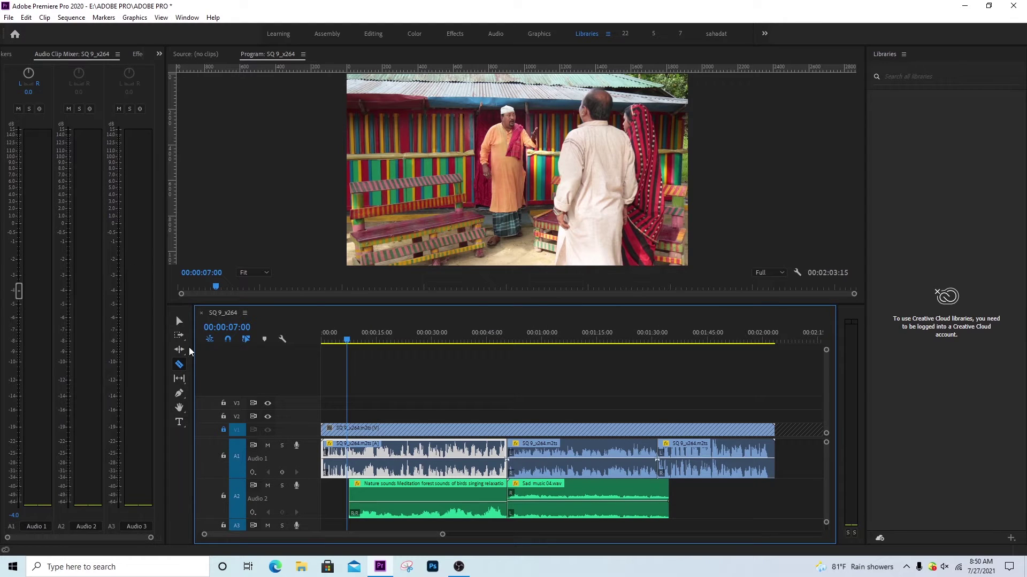
Step: Raise the middle dialogue piece's volume to 4.7 dB and park the playhead at 00:00:57:18
{"action": "left_click", "coordinate": [179, 321]}
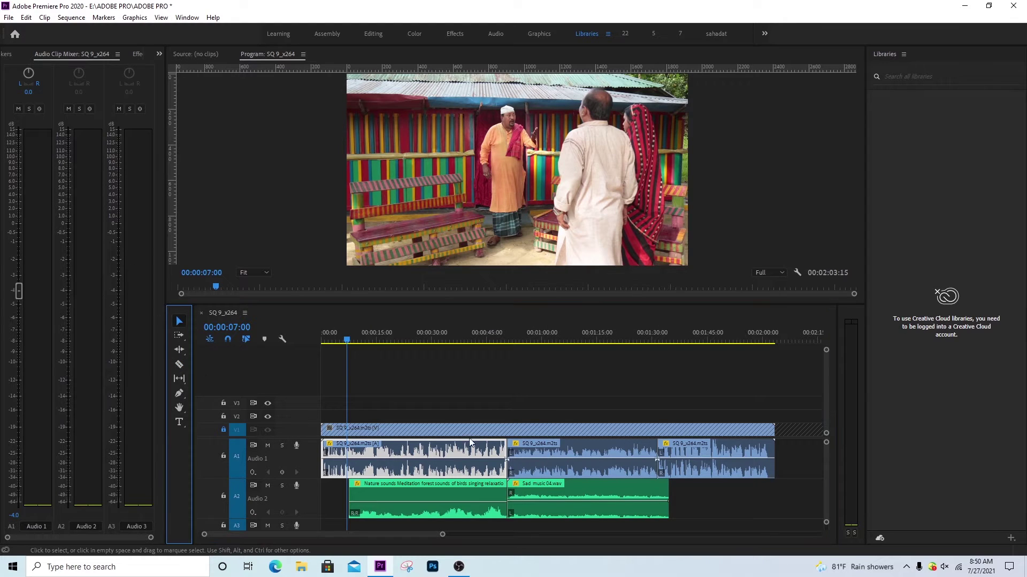
{"action": "left_click", "coordinate": [554, 456]}
{"action": "left_click_drag", "start_coordinate": [554, 456], "coordinate": [556, 456]}
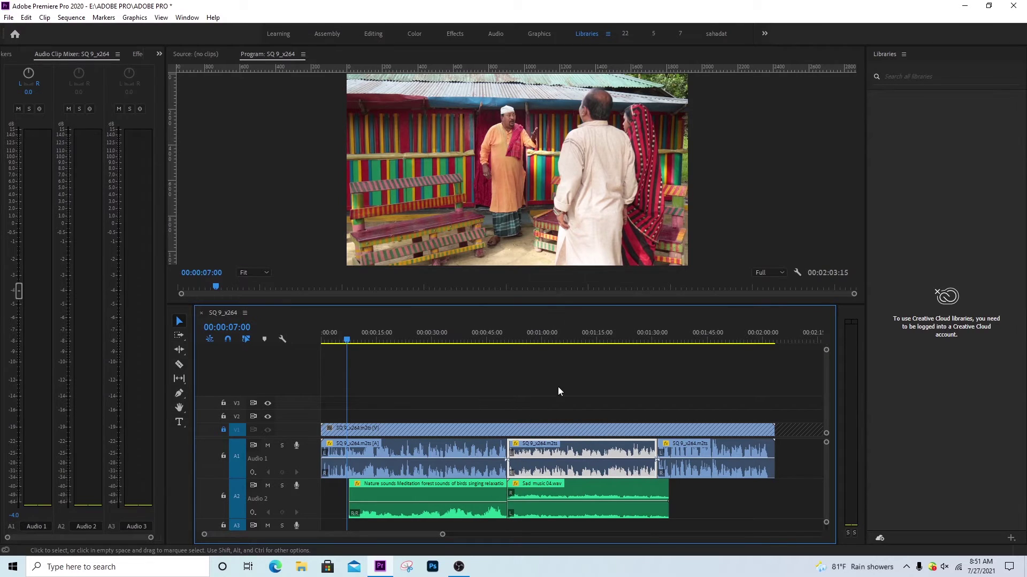
{"action": "left_click", "coordinate": [533, 339]}
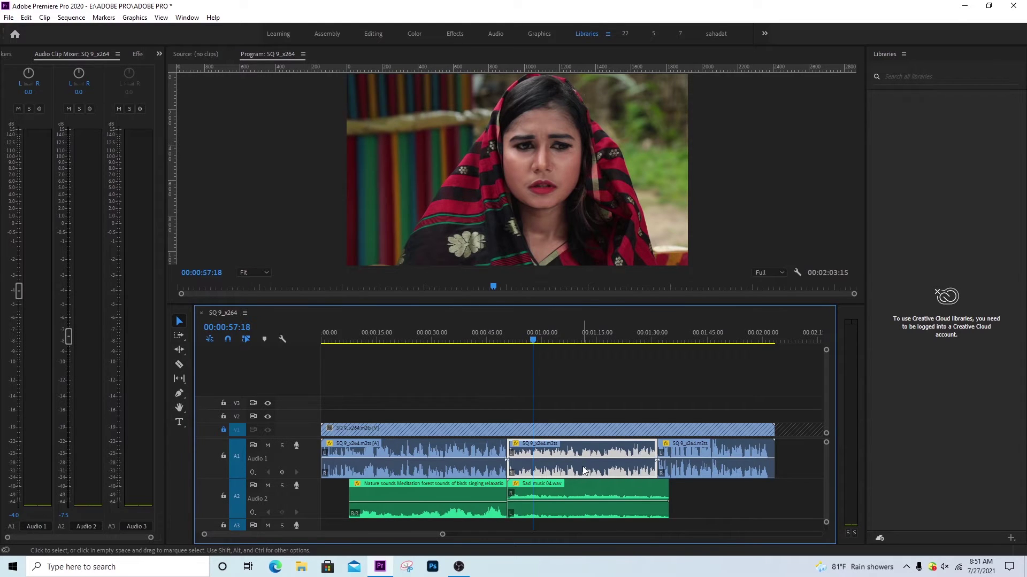
Step: Apply an Audio Gain adjustment to the middle dialogue piece and play back from 00:00:46:10
{"action": "right_click", "coordinate": [572, 461]}
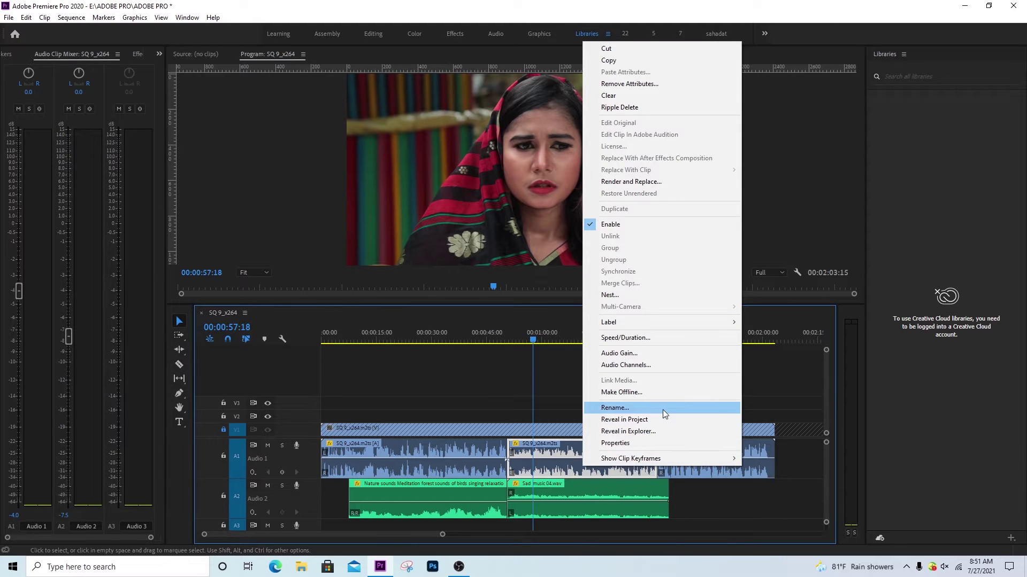
{"action": "left_click", "coordinate": [634, 355]}
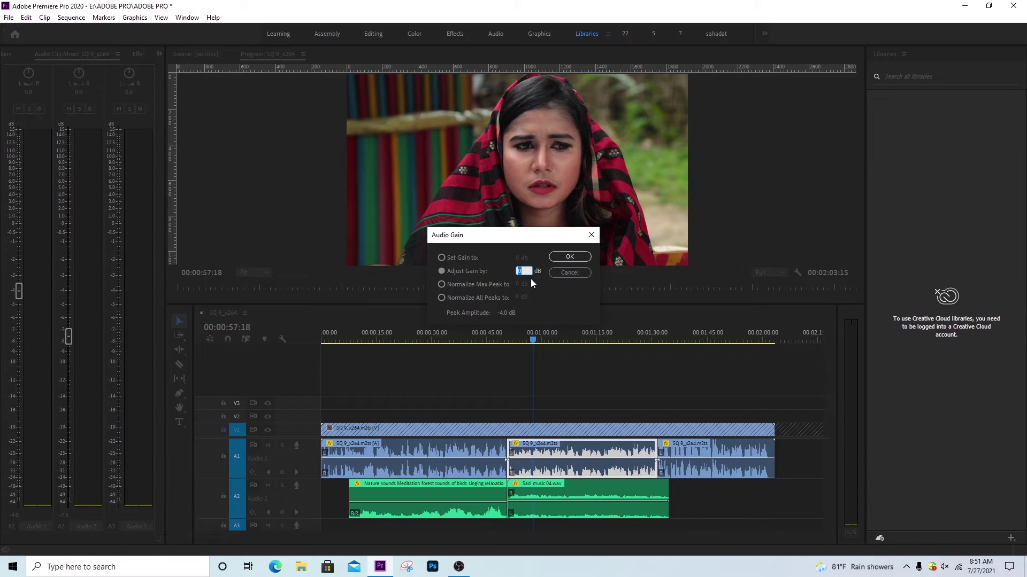
{"action": "left_click", "coordinate": [570, 257]}
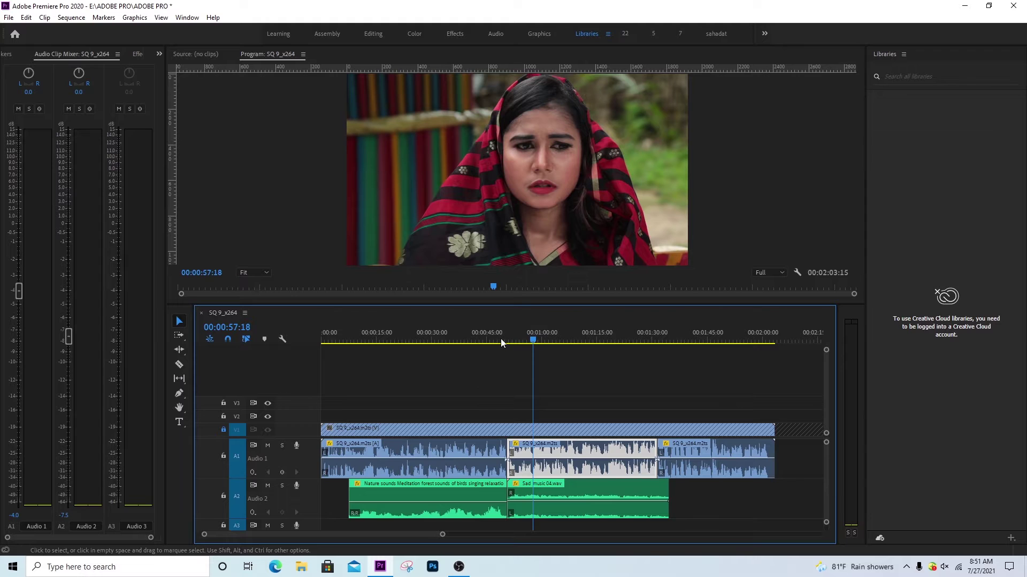
{"action": "left_click_drag", "start_coordinate": [502, 343], "coordinate": [491, 343]}
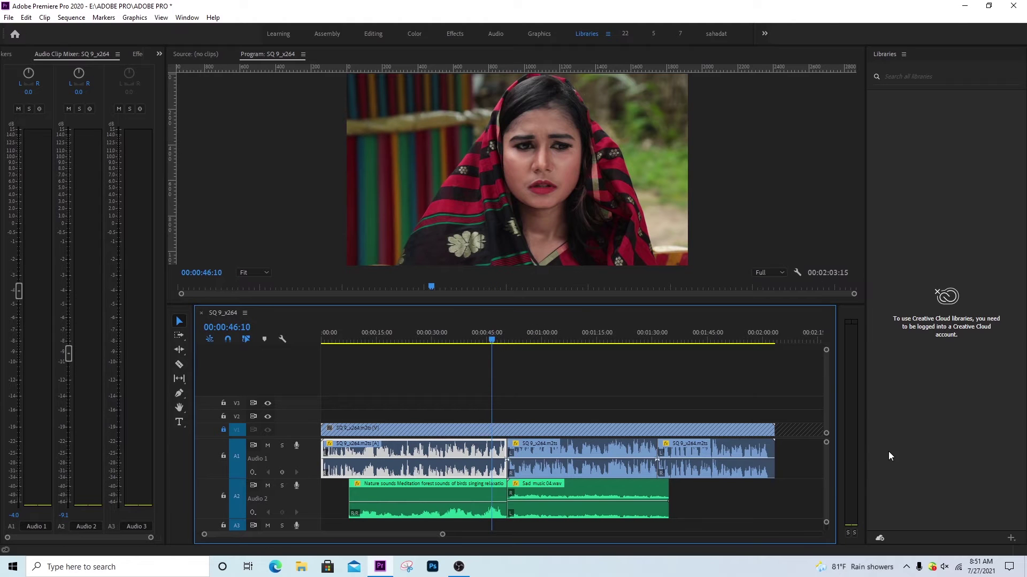
{"action": "key", "text": "space"}
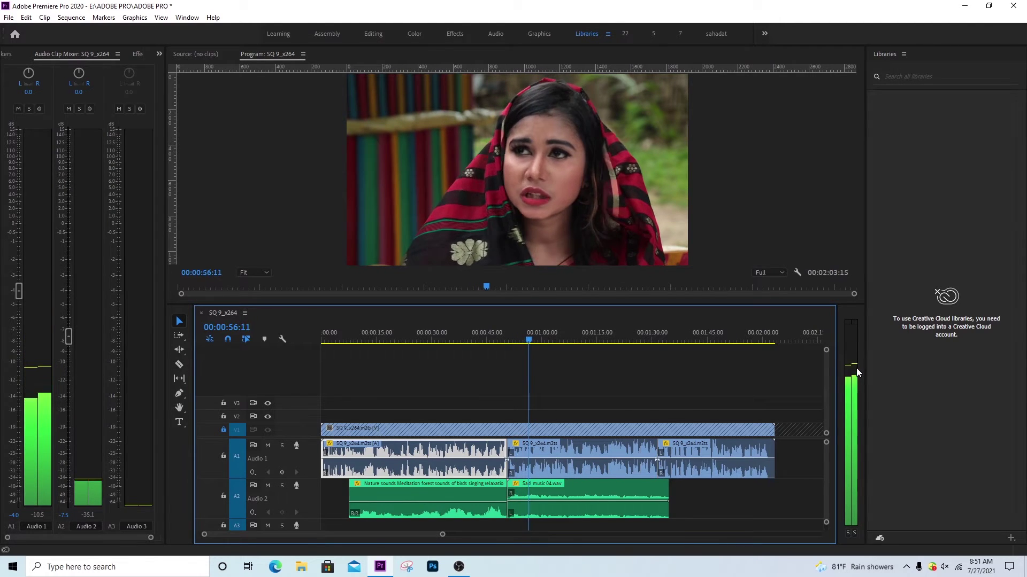
{"action": "left_click", "coordinate": [576, 470]}
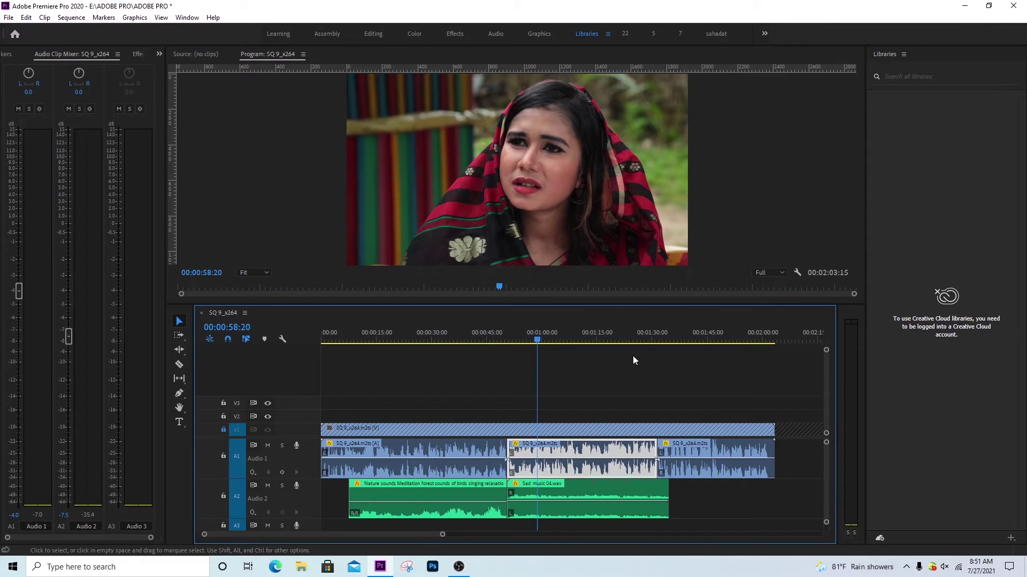
{"action": "left_click_drag", "start_coordinate": [640, 339], "coordinate": [652, 342]}
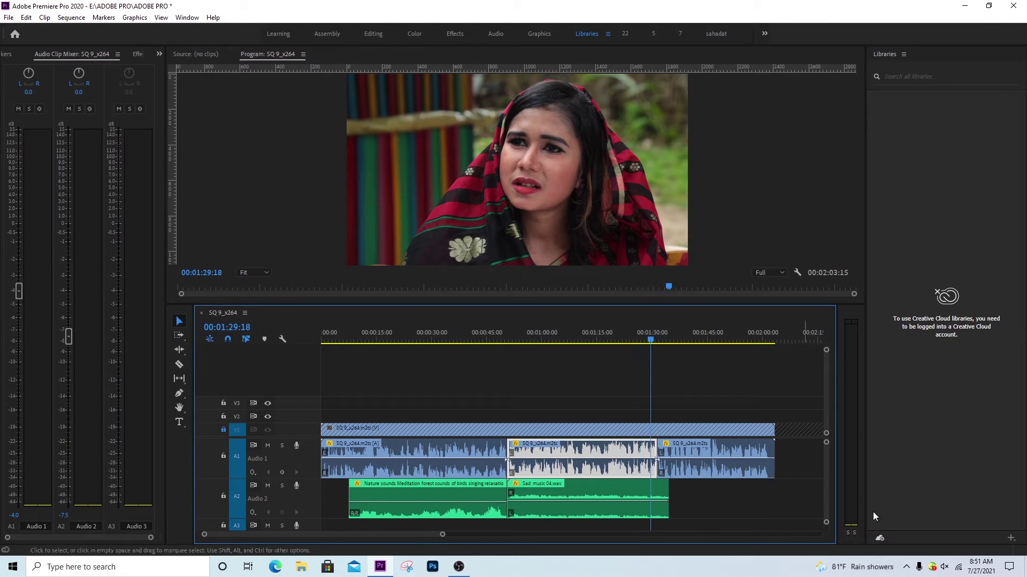
{"action": "key", "text": "space"}
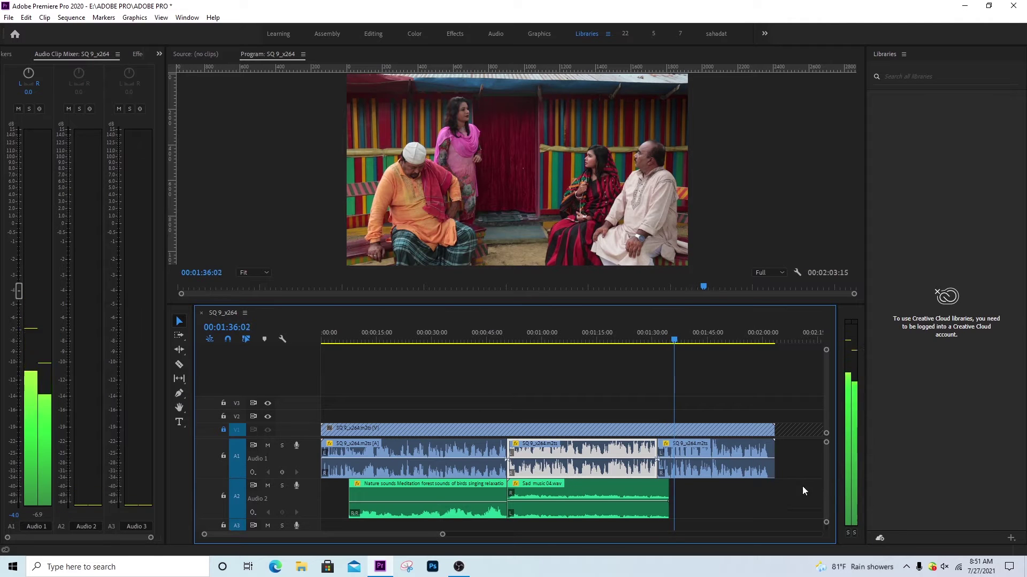
{"action": "key", "text": "space"}
{"action": "left_click", "coordinate": [743, 474]}
{"action": "left_click", "coordinate": [591, 339]}
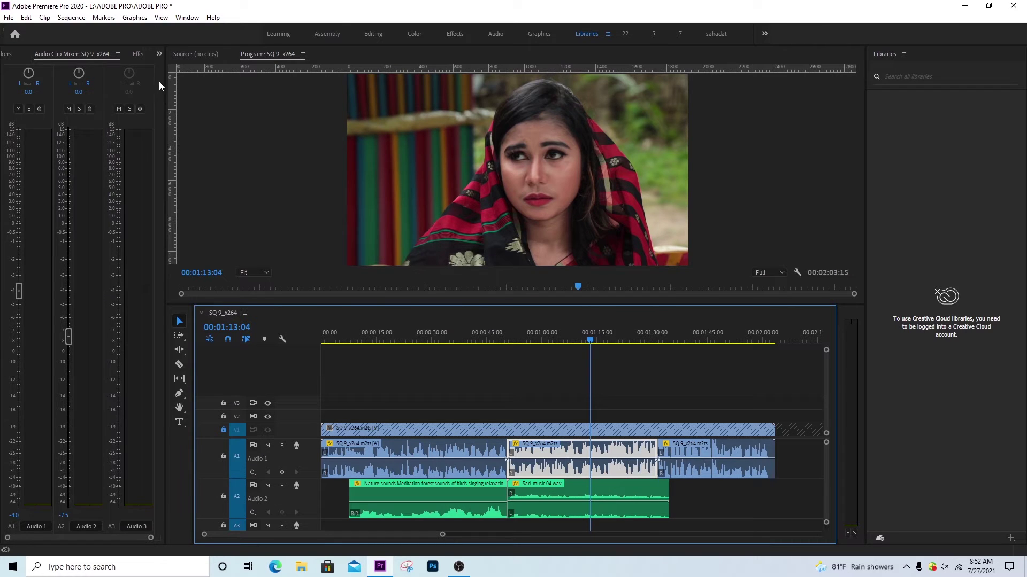
Step: Drag DeNoise from the Effects panel's Audio Effects folder onto the middle dialogue piece
{"action": "left_click", "coordinate": [158, 54]}
{"action": "left_click", "coordinate": [188, 19]}
{"action": "left_click", "coordinate": [188, 19]}
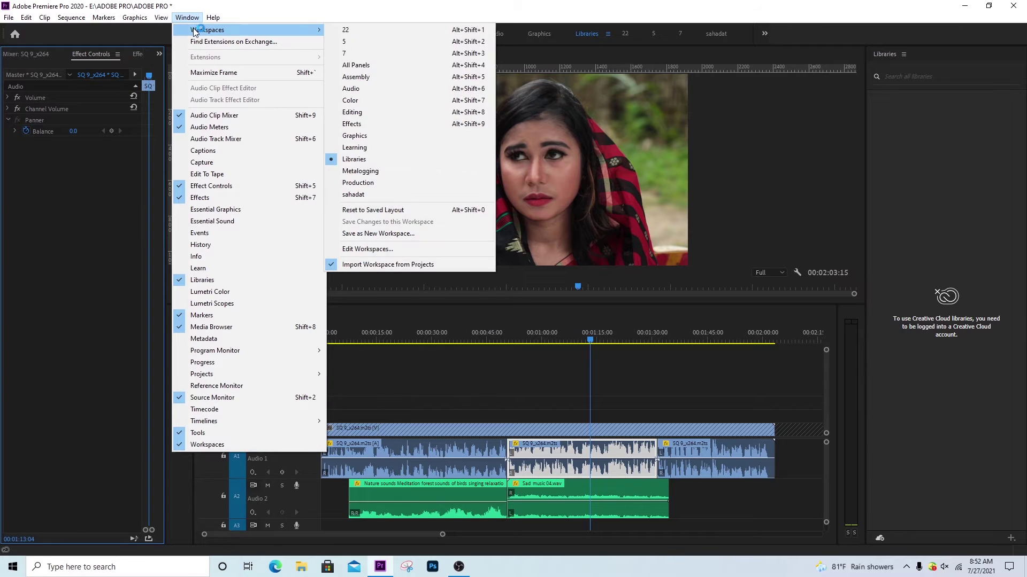
{"action": "left_click", "coordinate": [198, 198]}
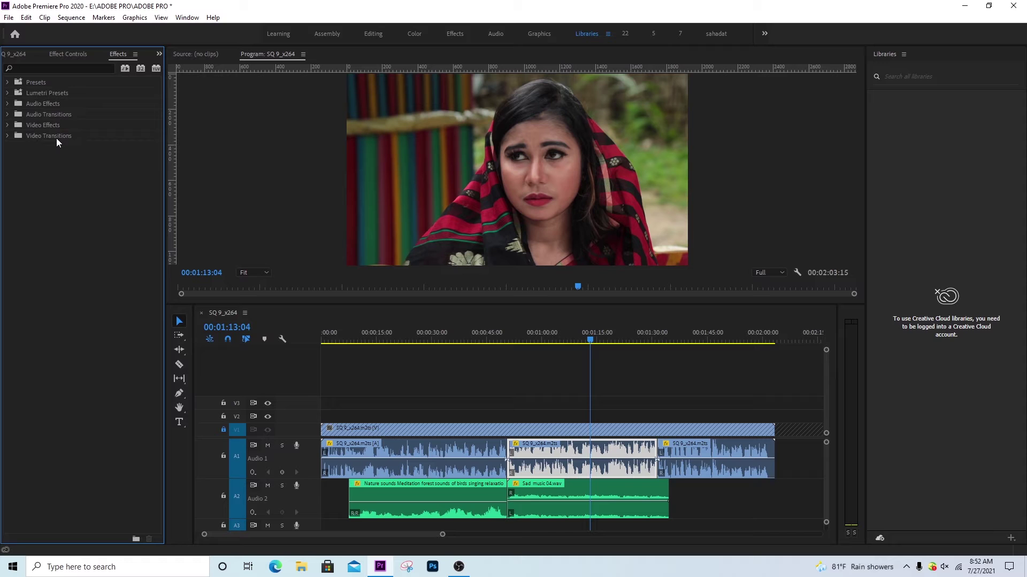
{"action": "left_click", "coordinate": [14, 106]}
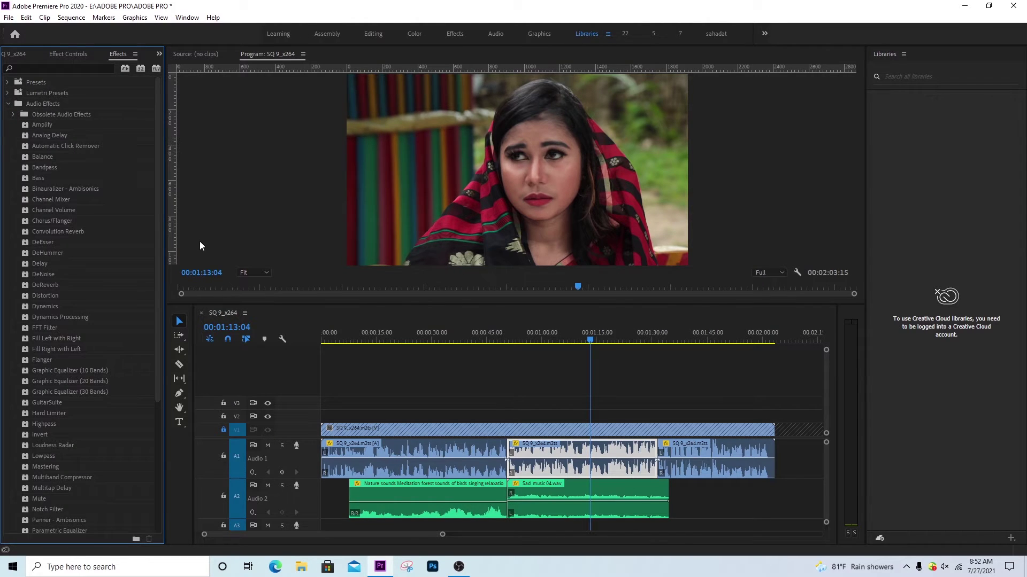
{"action": "mouse_move", "coordinate": [41, 273]}
{"action": "left_mouse_down"}
{"action": "mouse_move", "coordinate": [558, 437]}
{"action": "mouse_move", "coordinate": [561, 451]}
{"action": "left_mouse_up"}
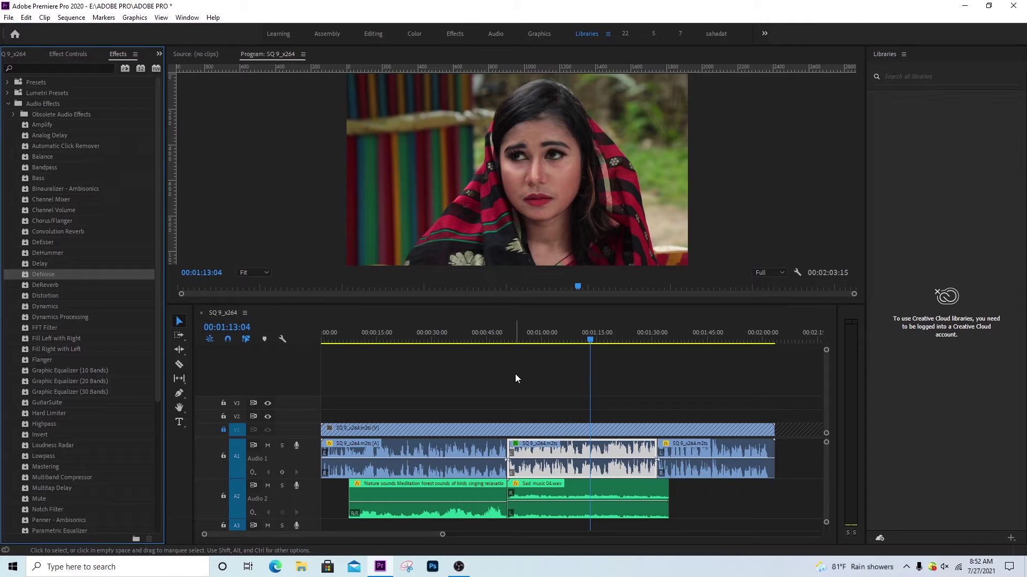
{"action": "left_click", "coordinate": [530, 336]}
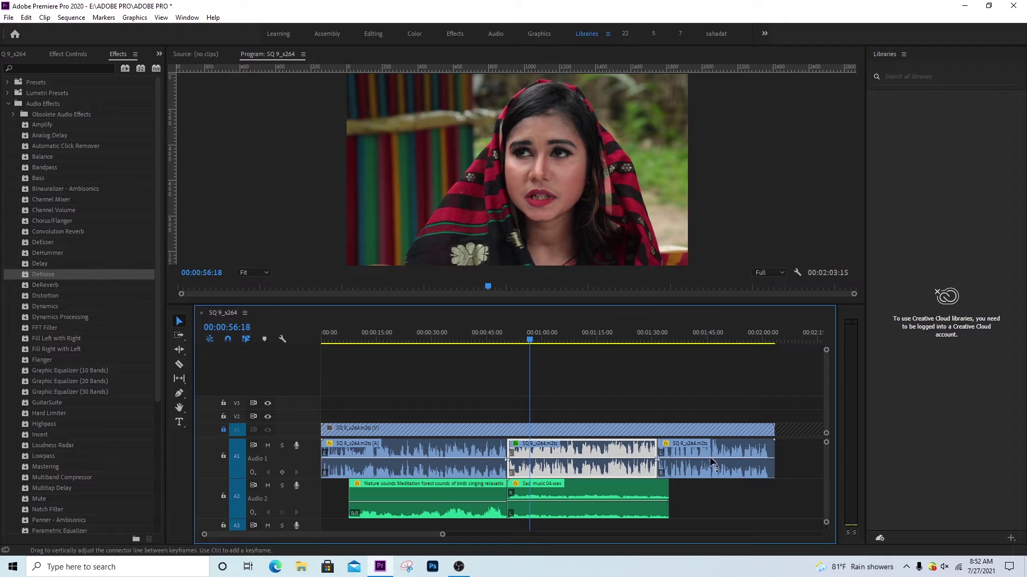
{"action": "left_click_drag", "start_coordinate": [417, 335], "coordinate": [362, 367]}
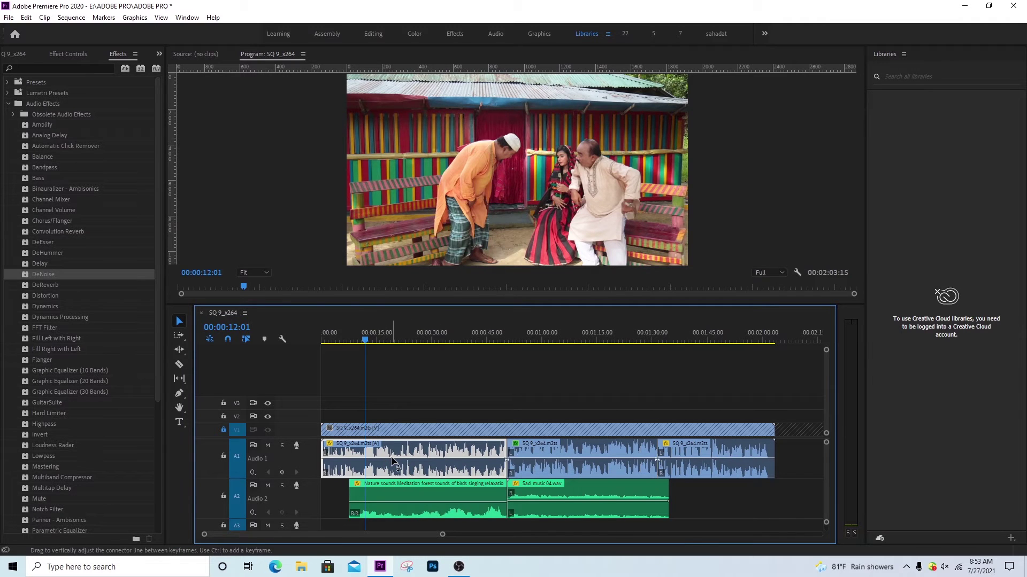
{"action": "mouse_move", "coordinate": [393, 462]}
{"action": "mouse_move", "coordinate": [406, 504]}
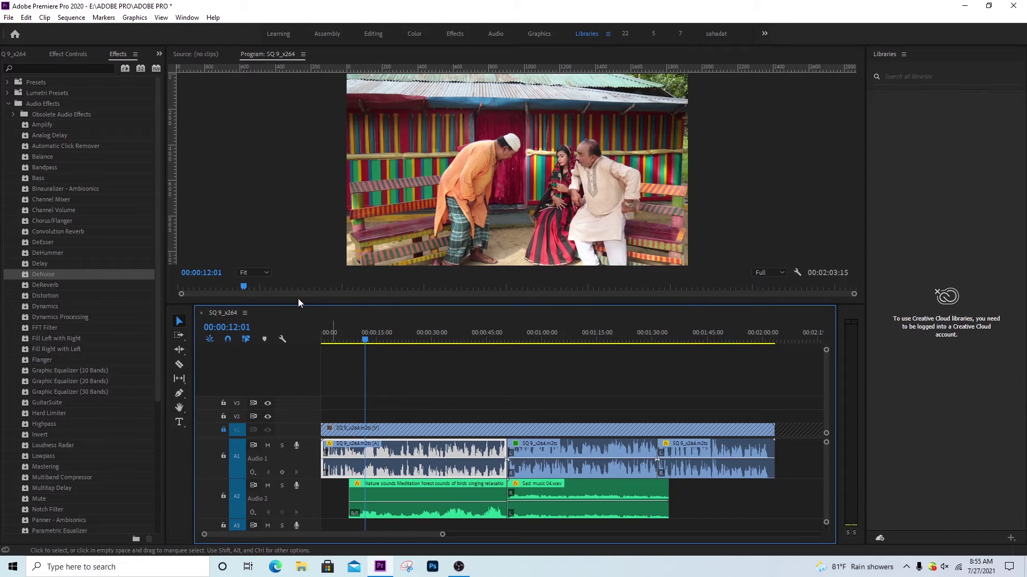
Step: Map the first Audio 1 dialogue clip to its left source channel only, clearing the R channel
{"action": "left_click", "coordinate": [382, 342]}
{"action": "mouse_move", "coordinate": [382, 341]}
{"action": "left_mouse_down"}
{"action": "mouse_move", "coordinate": [369, 342]}
{"action": "mouse_move", "coordinate": [448, 354]}
{"action": "mouse_move", "coordinate": [449, 342]}
{"action": "left_mouse_up"}
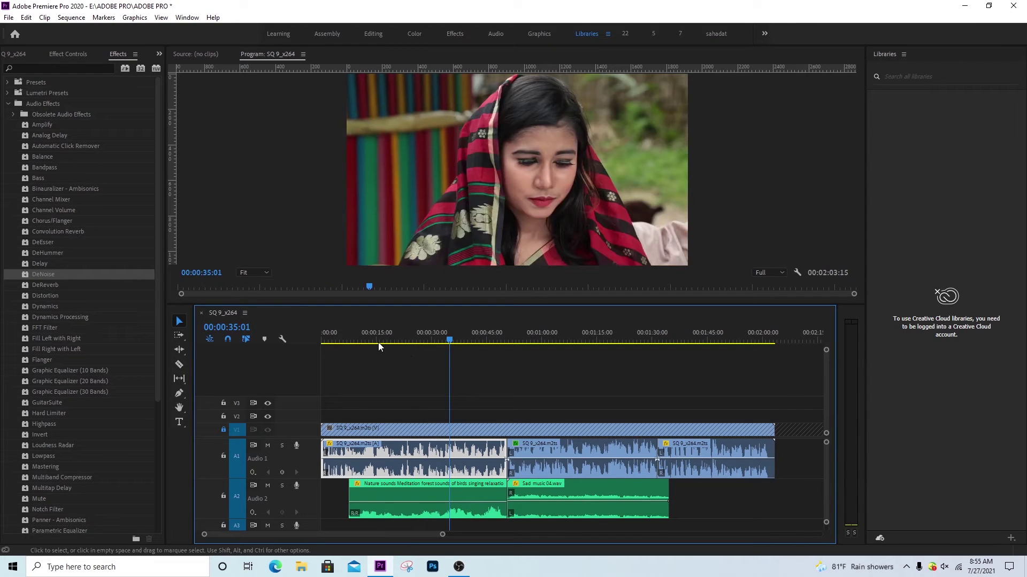
{"action": "left_click_drag", "start_coordinate": [379, 346], "coordinate": [350, 345]}
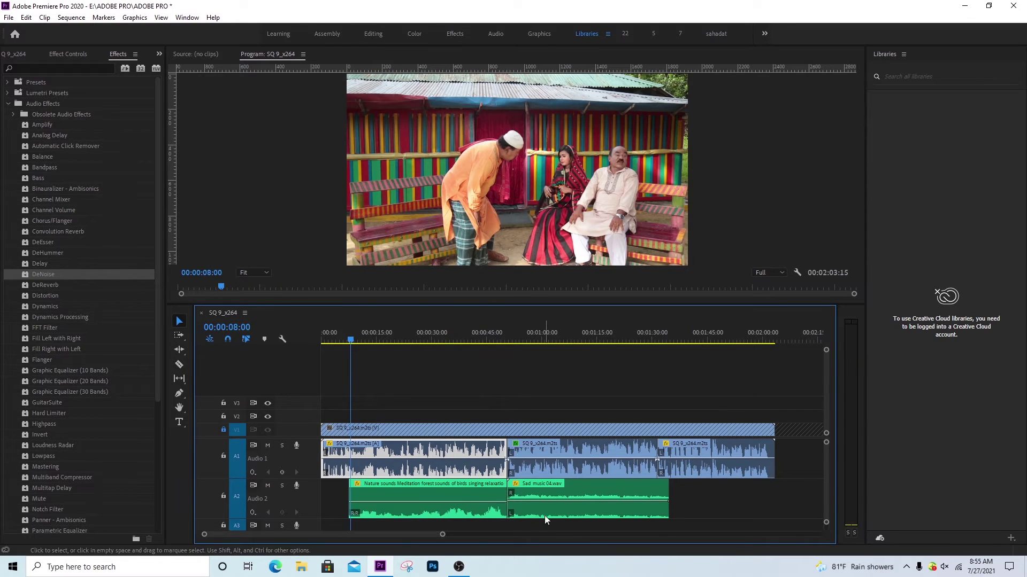
{"action": "right_click", "coordinate": [393, 460]}
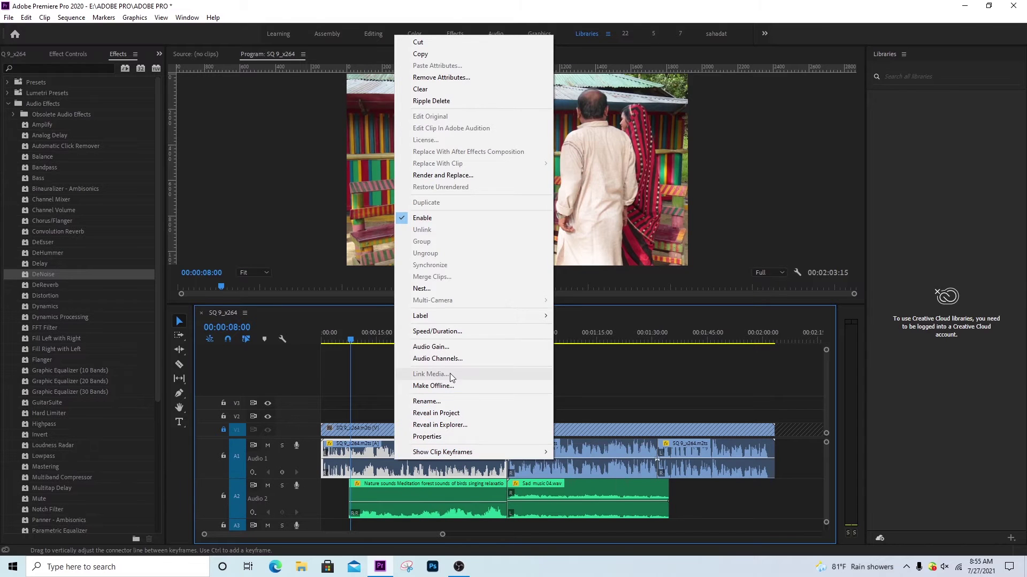
{"action": "left_click", "coordinate": [450, 360]}
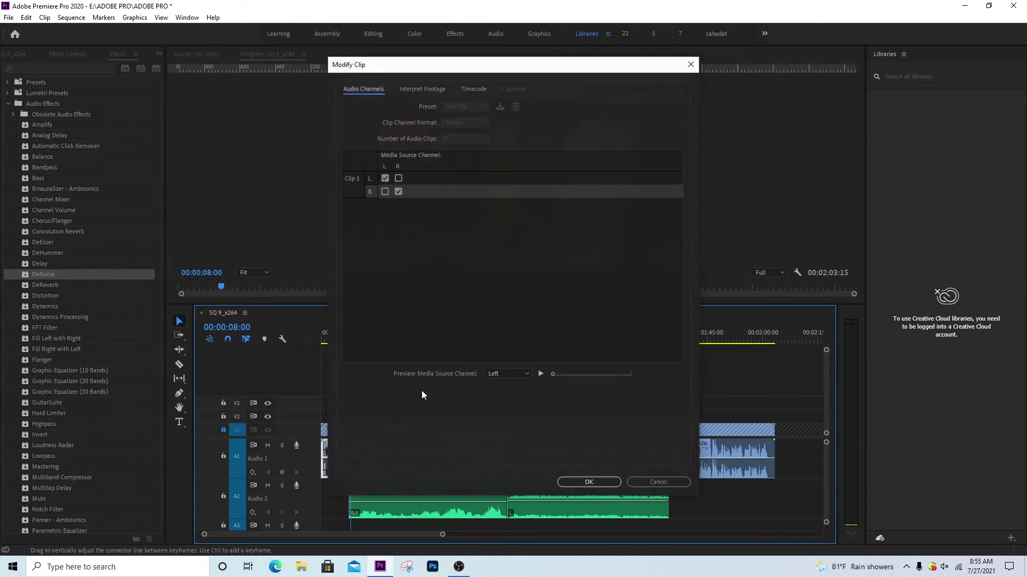
{"action": "left_click", "coordinate": [399, 192]}
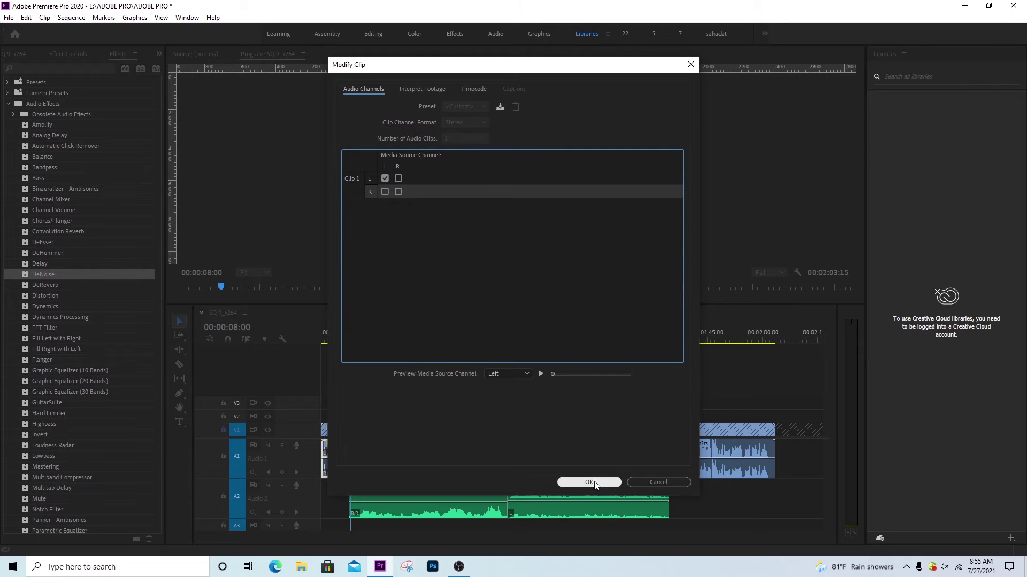
{"action": "left_click", "coordinate": [594, 483]}
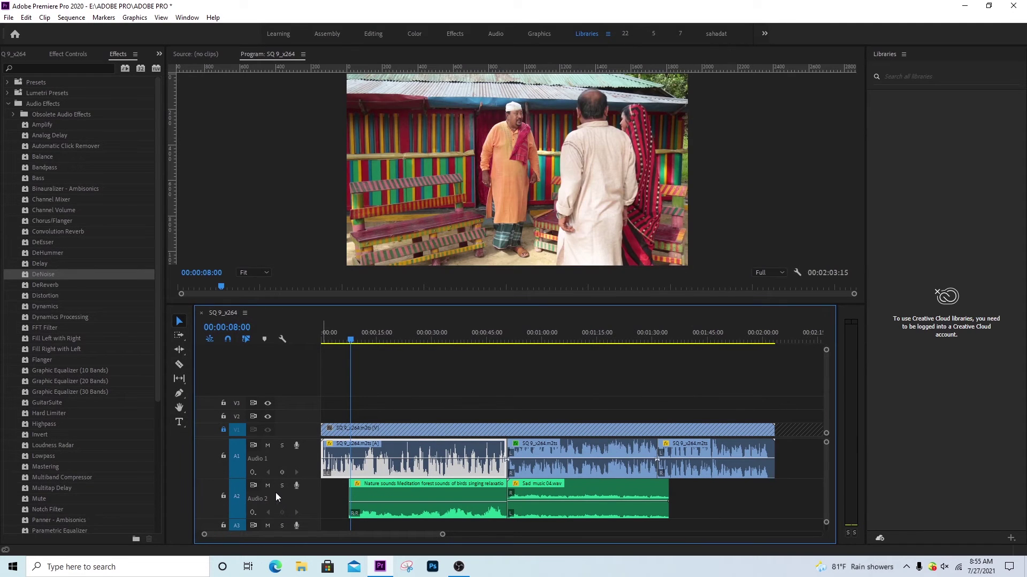
{"action": "left_click", "coordinate": [268, 485]}
{"action": "key", "text": "space"}
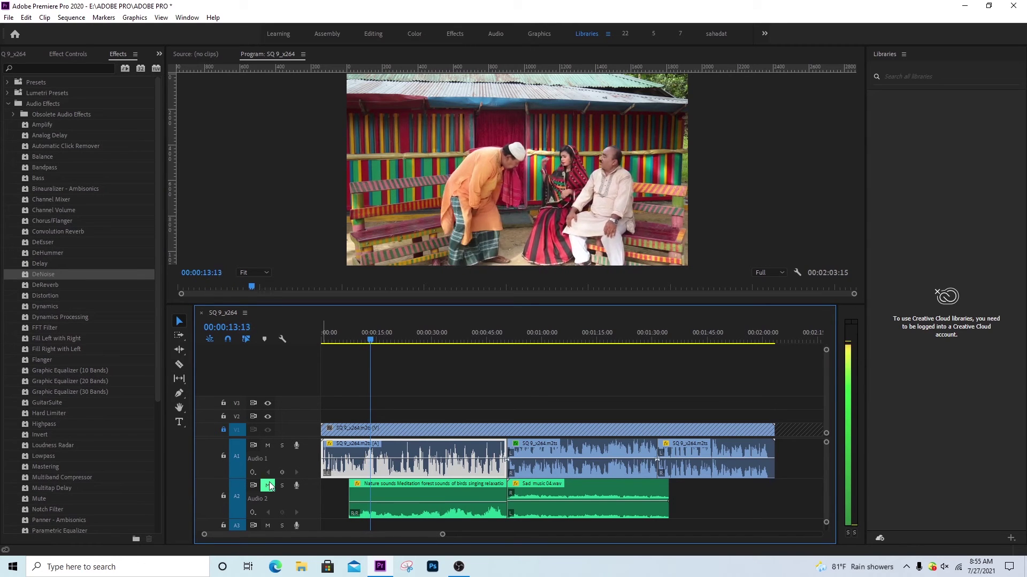
{"action": "key", "text": "space"}
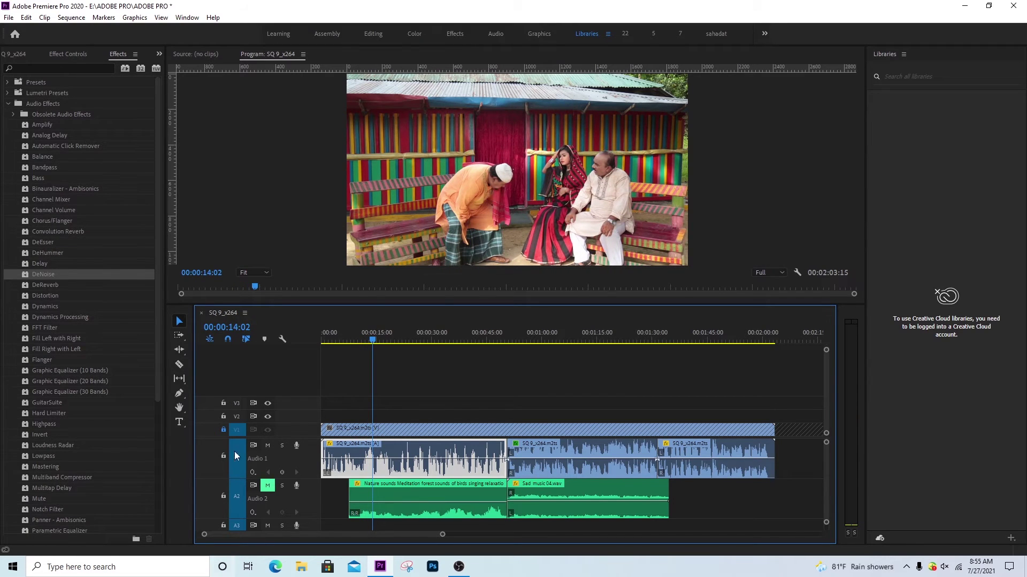
{"action": "left_click", "coordinate": [266, 487]}
{"action": "right_click", "coordinate": [411, 499]}
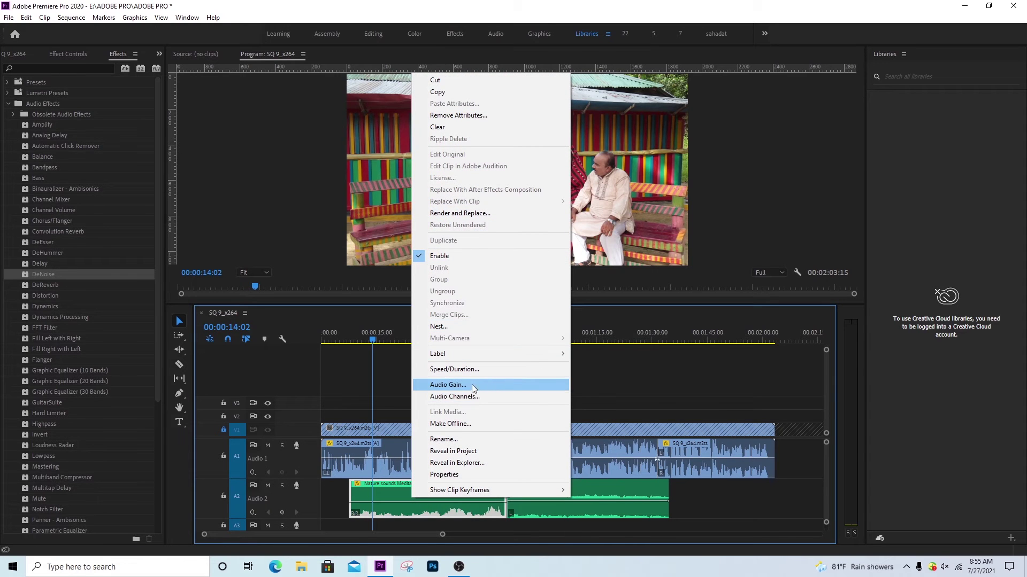
{"action": "left_click", "coordinate": [470, 398]}
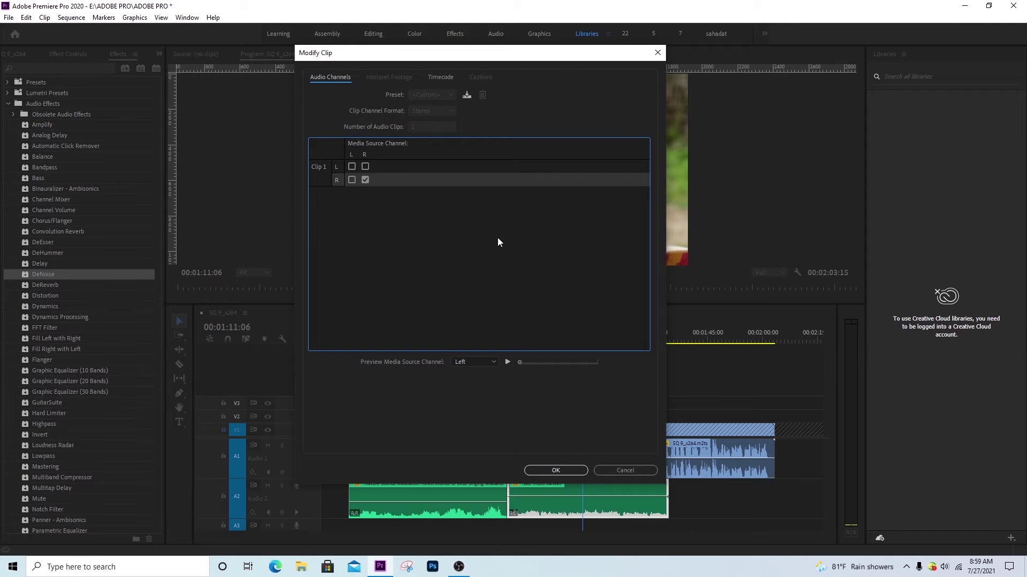
{"action": "left_click", "coordinate": [556, 471]}
{"action": "left_click", "coordinate": [526, 339]}
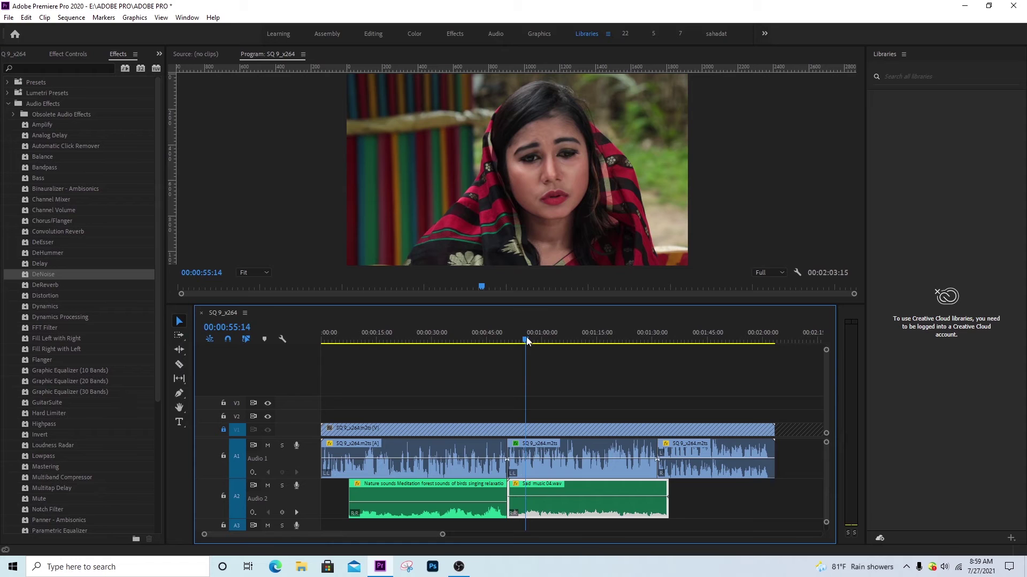
{"action": "key", "text": "space"}
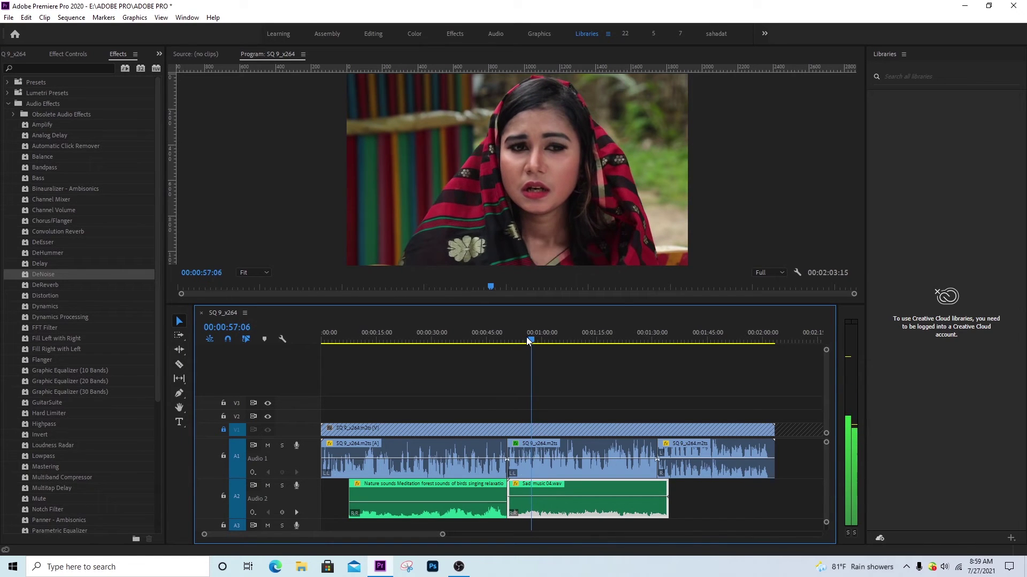
{"action": "left_click", "coordinate": [945, 568]}
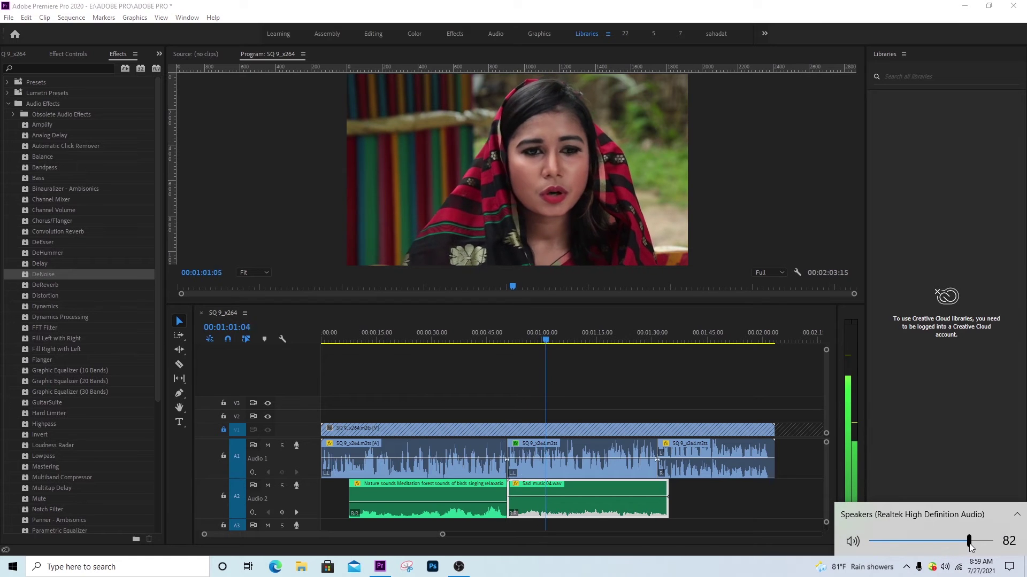
{"action": "left_click_drag", "start_coordinate": [969, 542], "coordinate": [965, 543]}
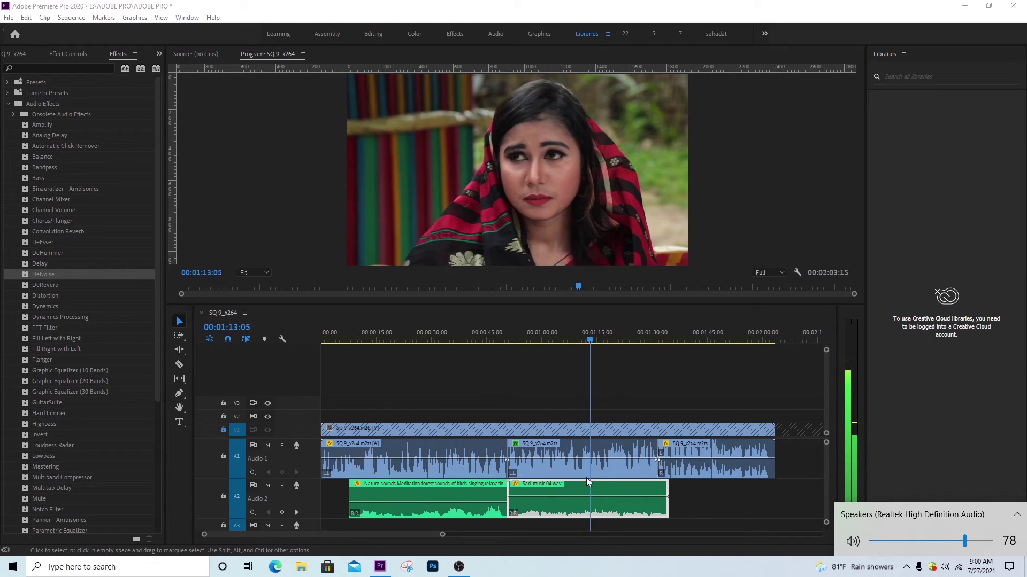
{"action": "left_click", "coordinate": [521, 340]}
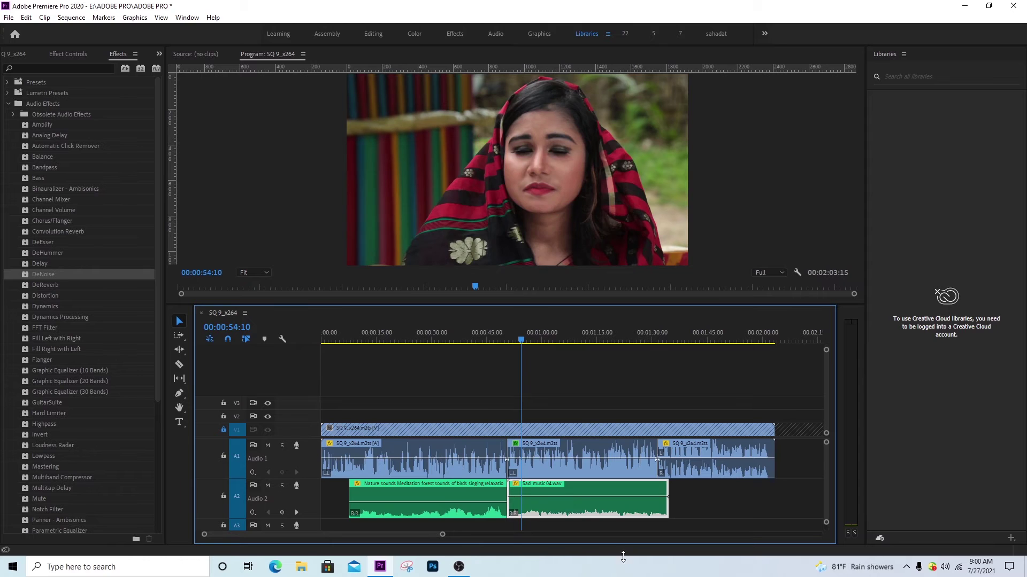
Step: Raise the Sad music 04.wav clip's gain by 5 dB and play back from about 47 seconds
{"action": "right_click", "coordinate": [581, 494]}
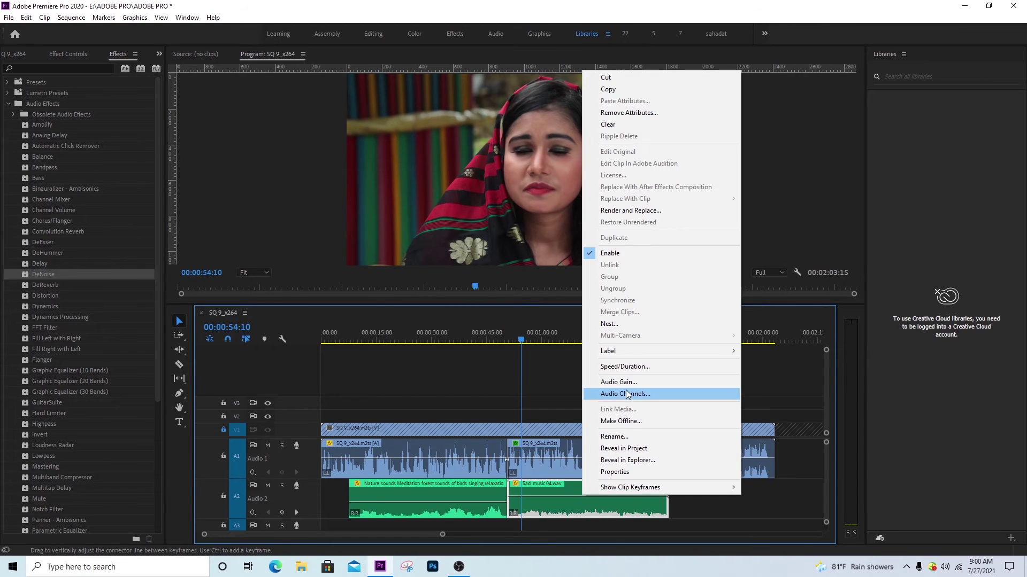
{"action": "left_click", "coordinate": [623, 383]}
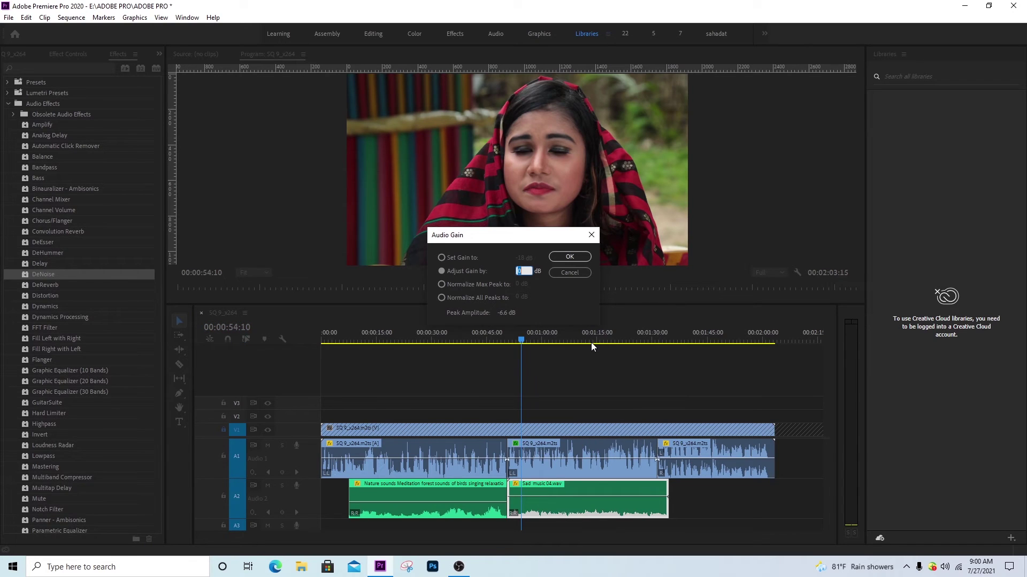
{"action": "type", "text": "5"}
{"action": "left_click", "coordinate": [570, 258]}
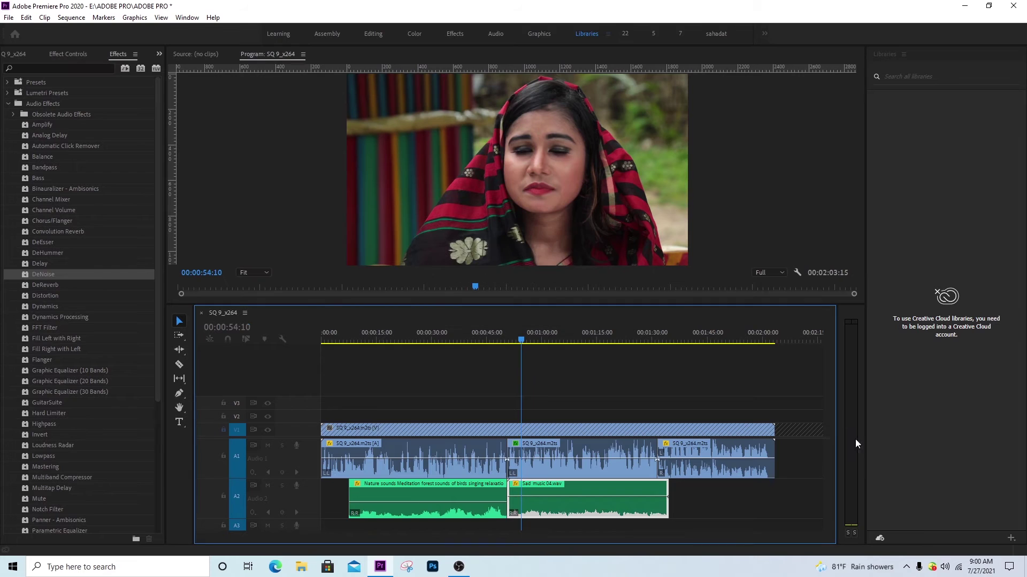
{"action": "left_click", "coordinate": [497, 342]}
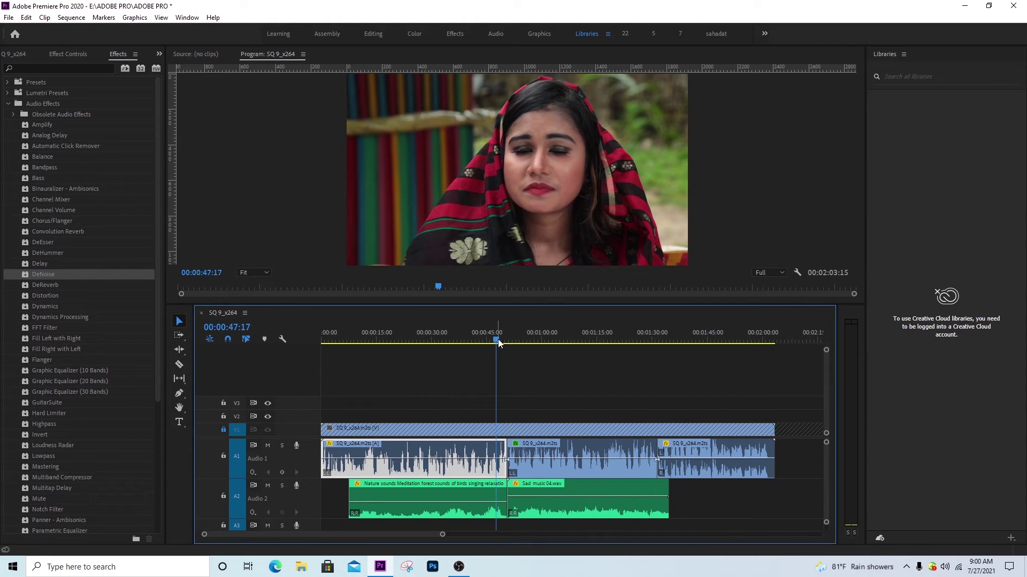
{"action": "key", "text": "space"}
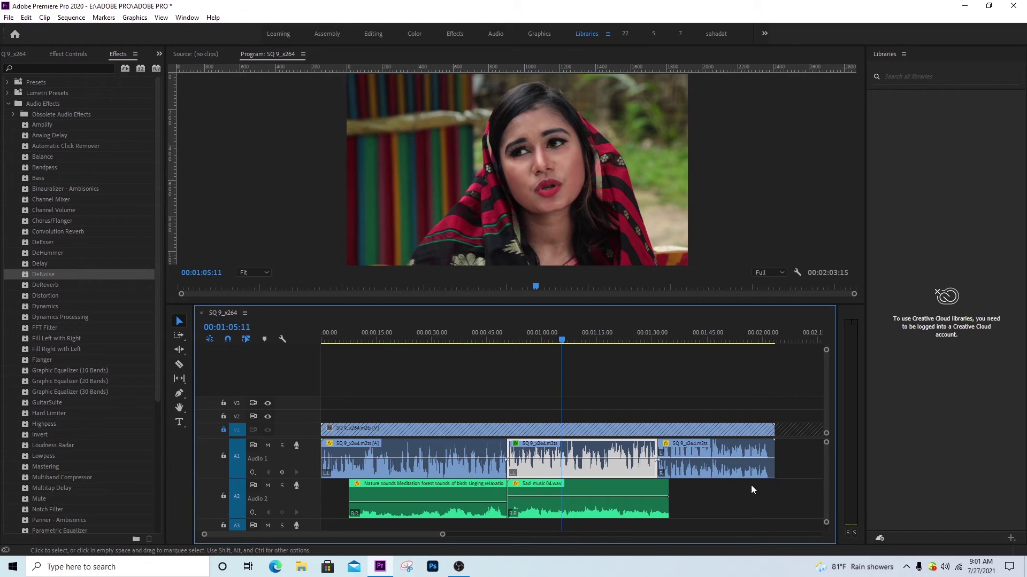
Step: Restore the middle dialogue clip's stereo mapping by mapping its right source channel back in
{"action": "right_click", "coordinate": [606, 466]}
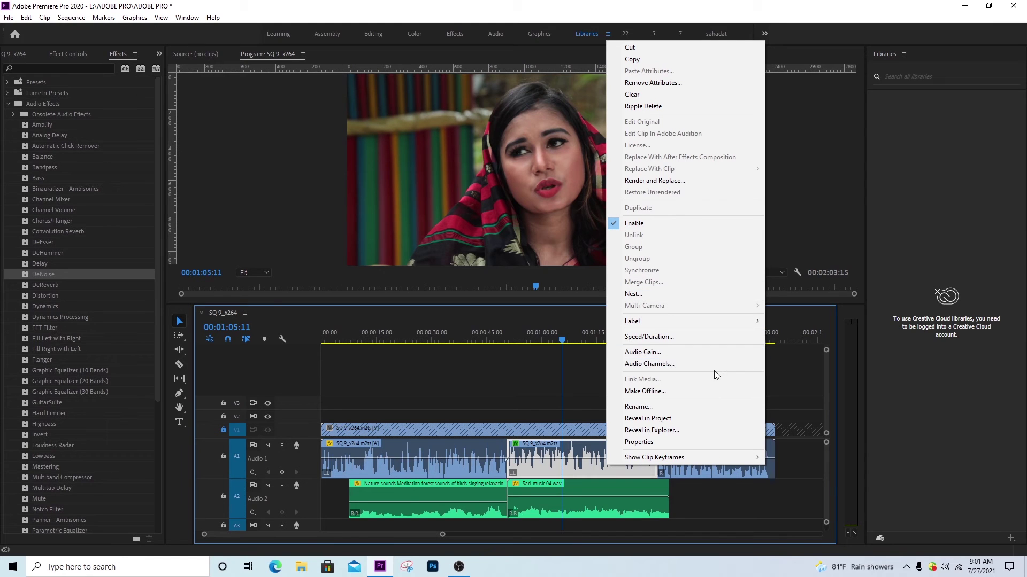
{"action": "left_click", "coordinate": [652, 368]}
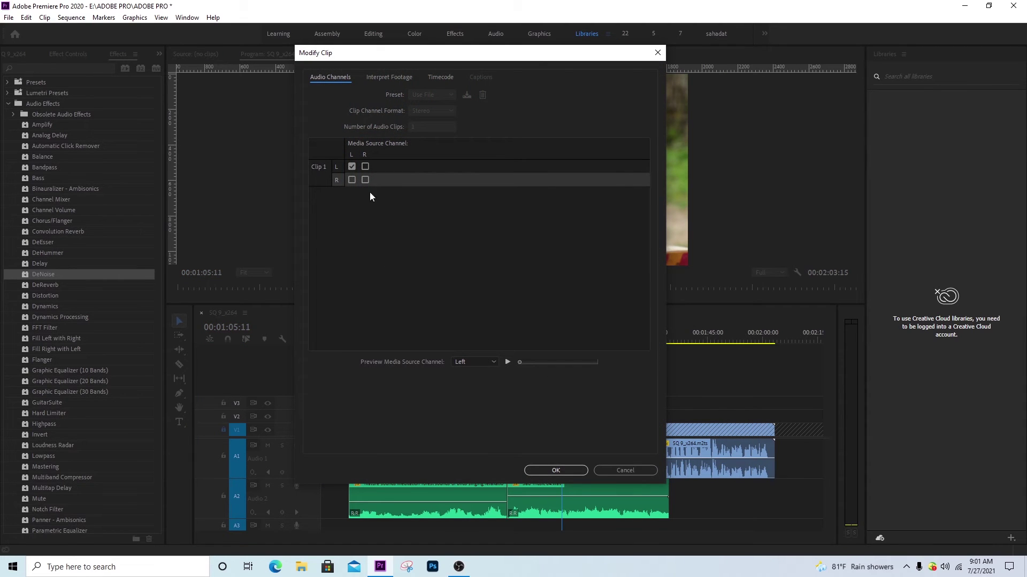
{"action": "left_click", "coordinate": [364, 180]}
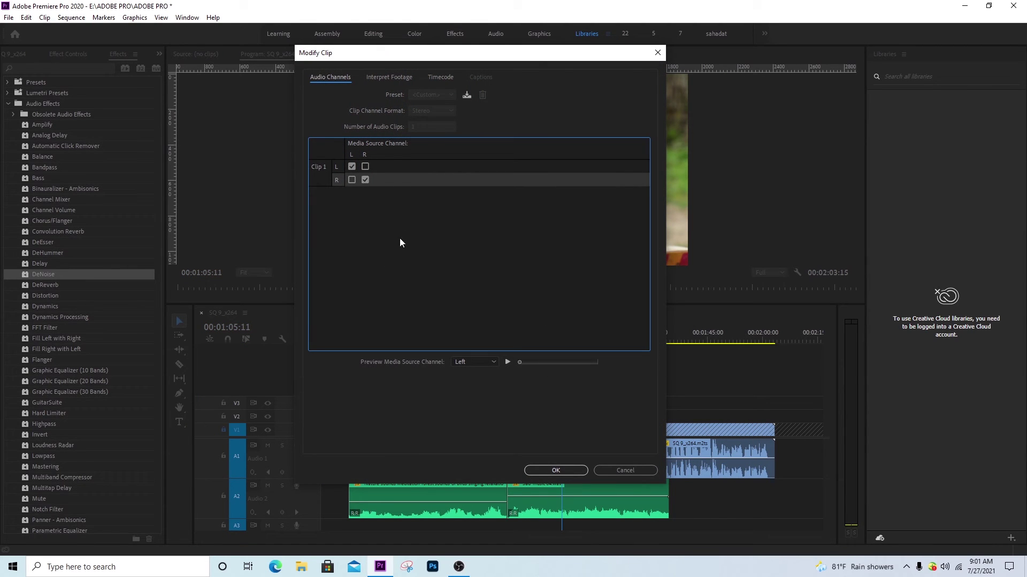
{"action": "left_click", "coordinate": [556, 470]}
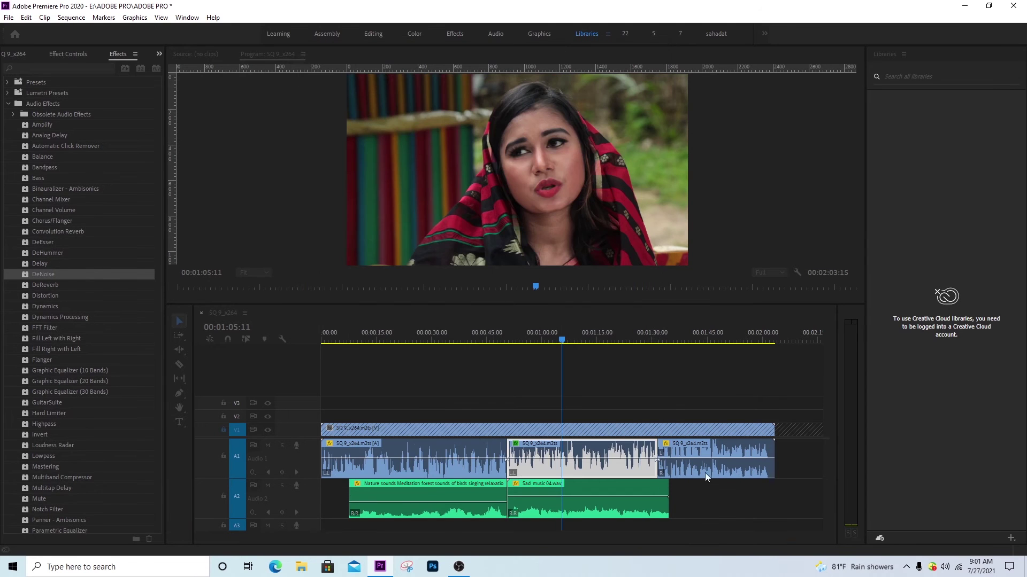
Step: Route the Sad music clip's left source channel to the left output, then return to 00:53:24
{"action": "right_click", "coordinate": [575, 508]}
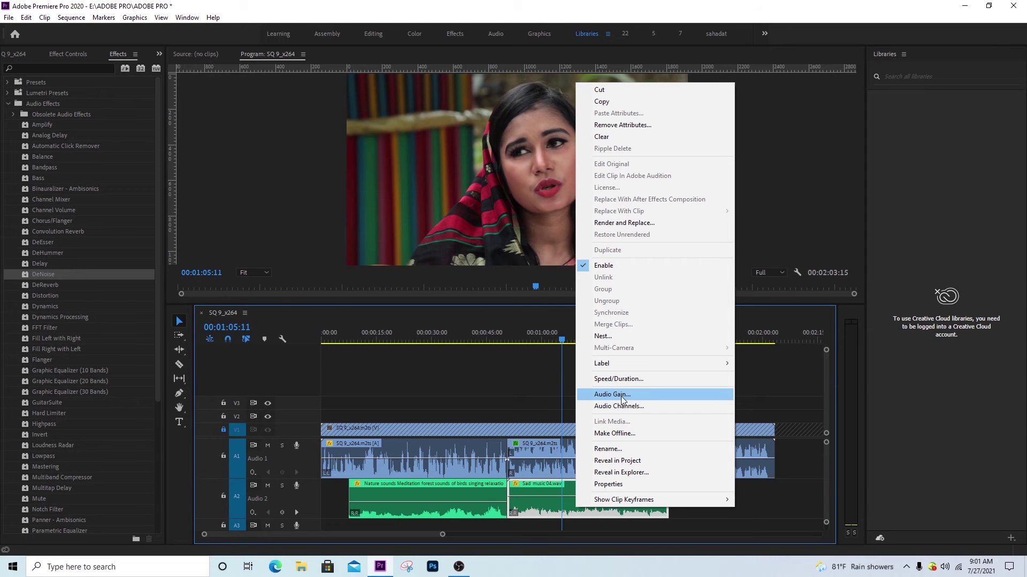
{"action": "left_click", "coordinate": [620, 407]}
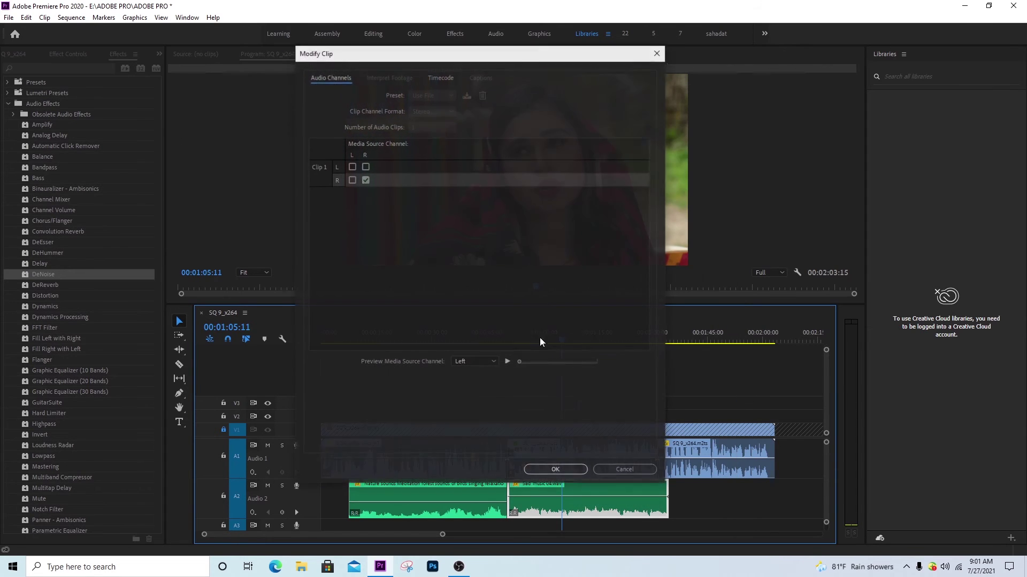
{"action": "left_click", "coordinate": [352, 166]}
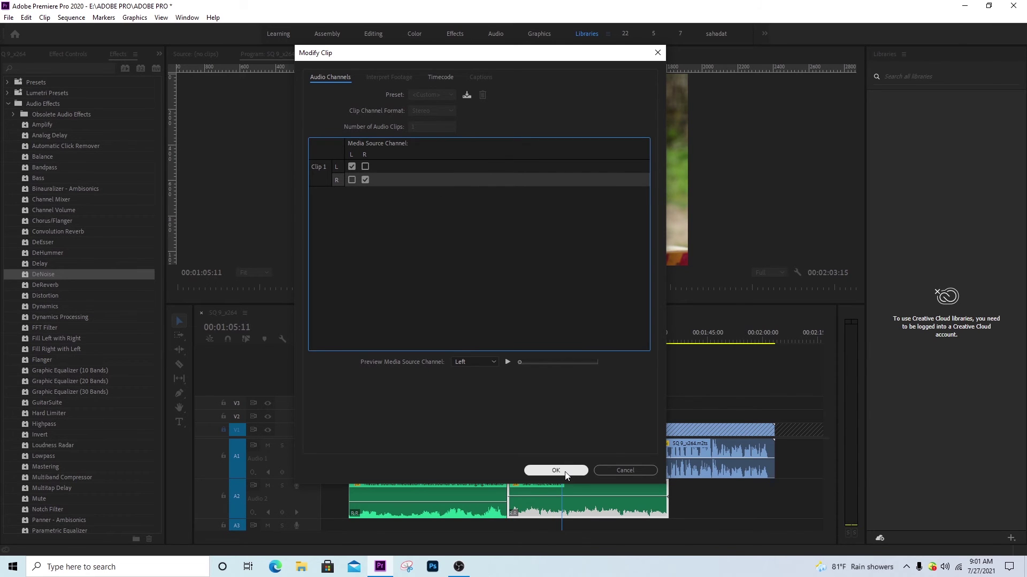
{"action": "left_click", "coordinate": [555, 471]}
{"action": "left_click", "coordinate": [520, 332]}
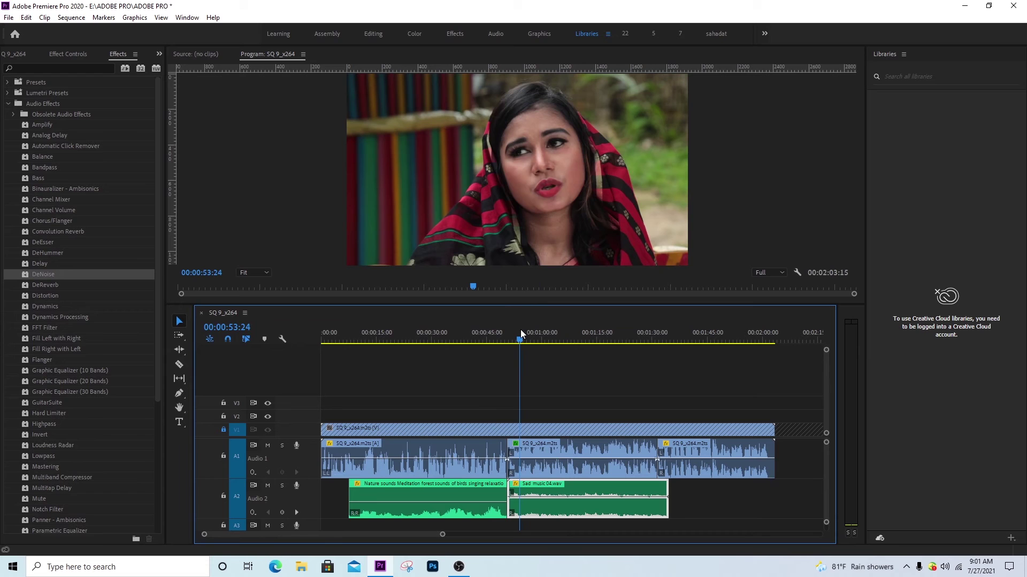
Step: Play the sequence from 00:53:24 to around 1:29, then turn the Windows volume down to 0
{"action": "key", "text": "space"}
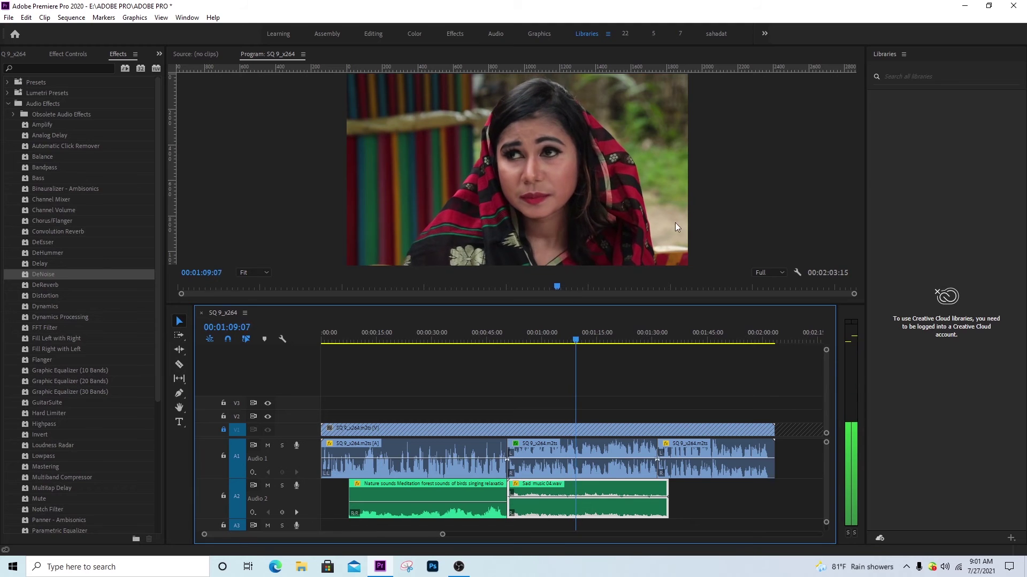
{"action": "left_click", "coordinate": [570, 340]}
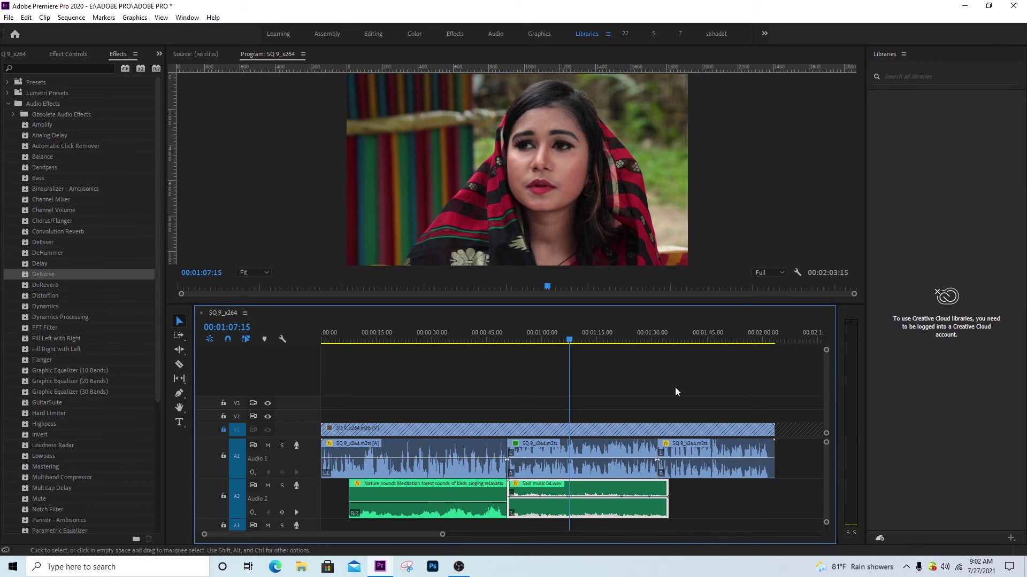
{"action": "left_click", "coordinate": [645, 337]}
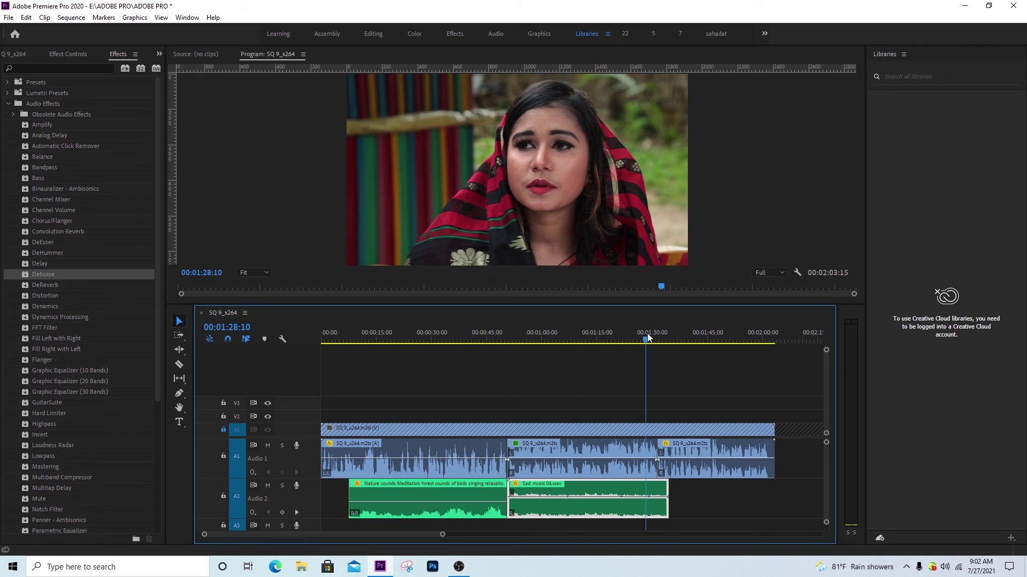
{"action": "left_click_drag", "start_coordinate": [659, 339], "coordinate": [652, 342]}
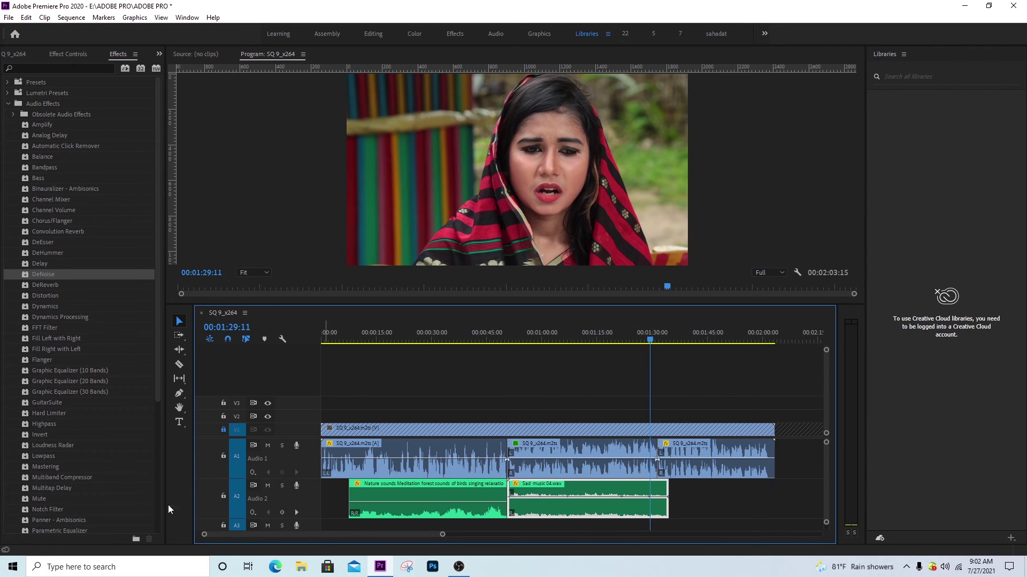
{"action": "left_click", "coordinate": [932, 558]}
{"action": "left_click_drag", "start_coordinate": [971, 542], "coordinate": [406, 541]}
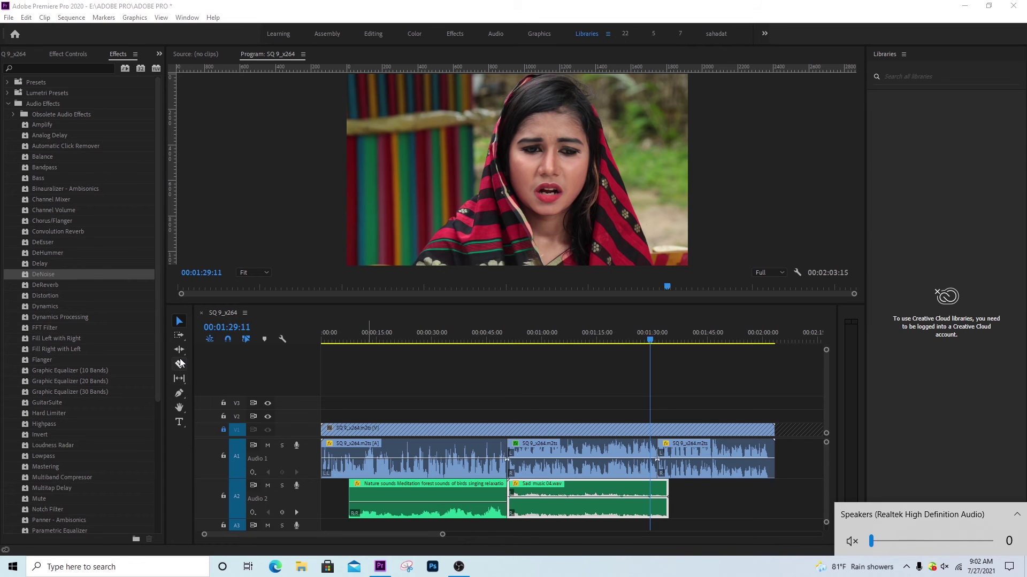
Step: Fade the Sad music clip out to silence with Pen-tool volume keyframes at its end, then preview
{"action": "left_click", "coordinate": [180, 395]}
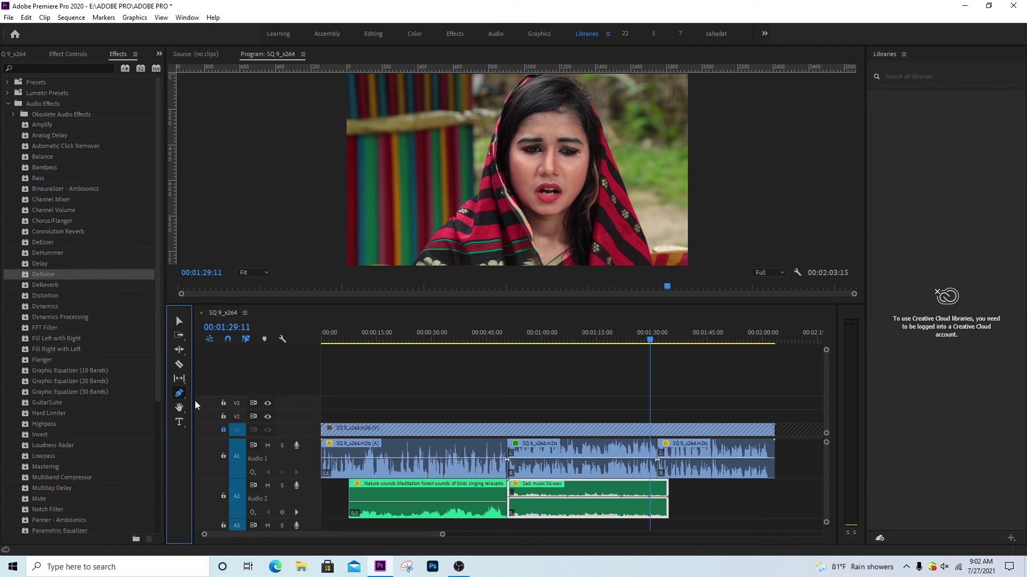
{"action": "left_click", "coordinate": [642, 497]}
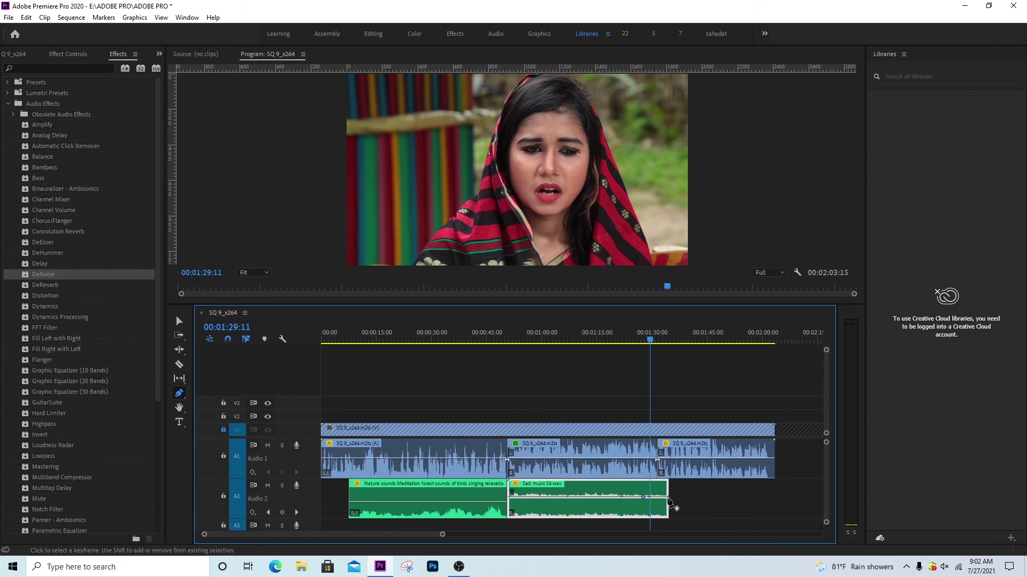
{"action": "left_click_drag", "start_coordinate": [668, 501], "coordinate": [674, 529]}
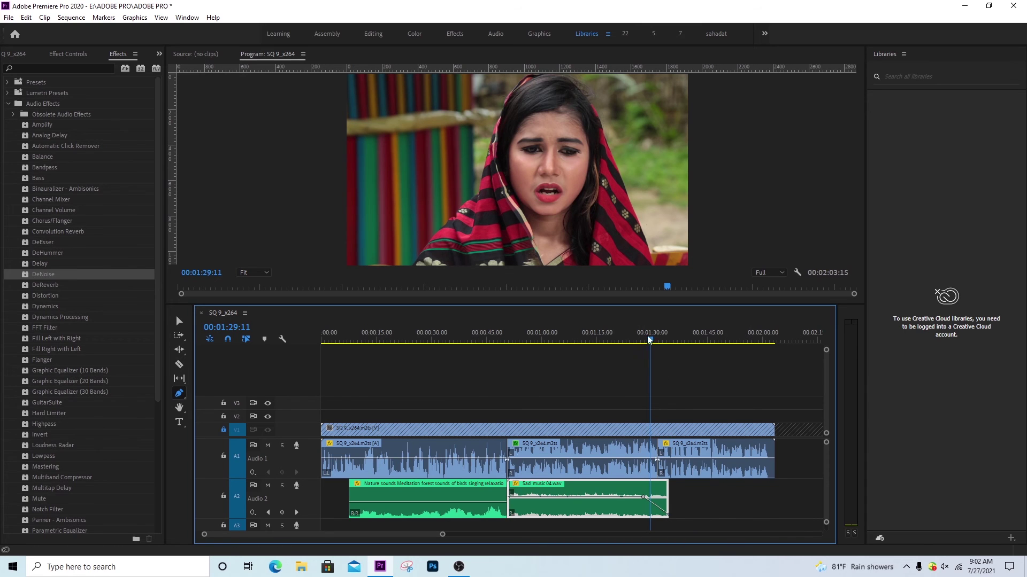
{"action": "mouse_move", "coordinate": [650, 341]}
{"action": "left_mouse_down"}
{"action": "mouse_move", "coordinate": [543, 380]}
{"action": "mouse_move", "coordinate": [565, 379]}
{"action": "left_mouse_up"}
{"action": "key", "text": "space"}
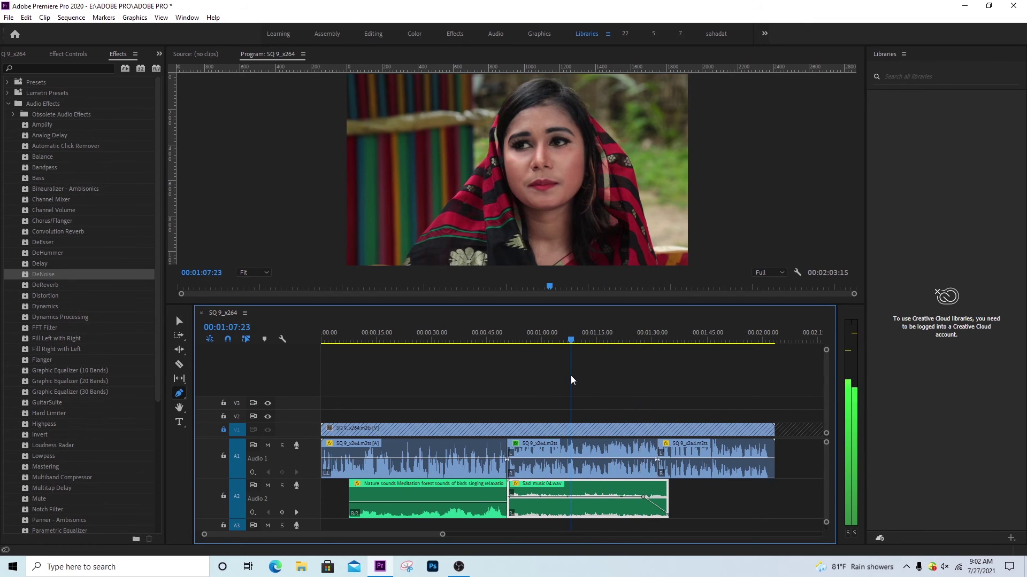
Step: Trim the second dialogue clip's start 00:00:11:05 later, leaving a gap before it
{"action": "left_click", "coordinate": [179, 321]}
{"action": "left_click_drag", "start_coordinate": [514, 450], "coordinate": [551, 461]}
{"action": "left_click_drag", "start_coordinate": [557, 342], "coordinate": [507, 342]}
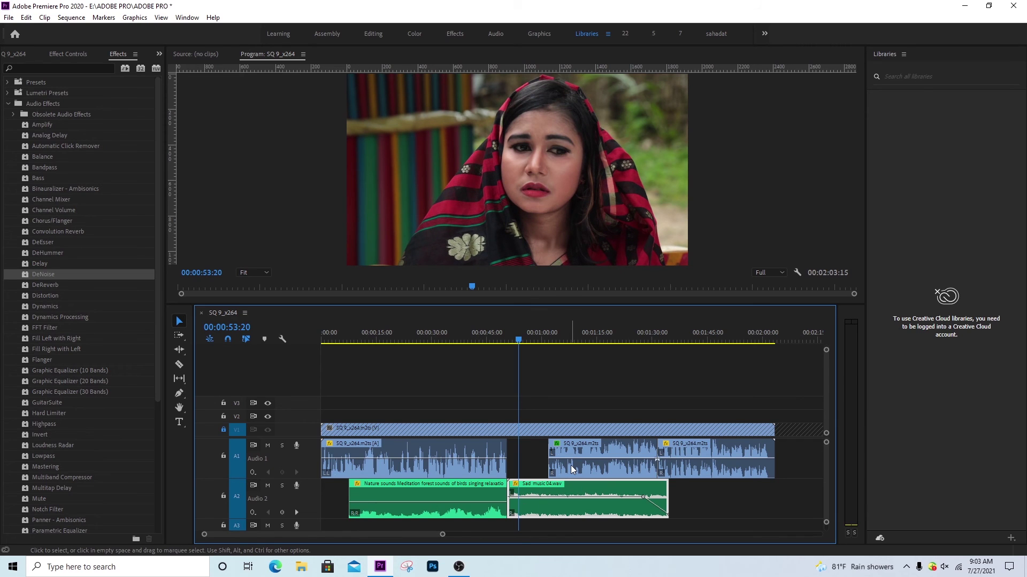
Step: Add a fade-in at the start of the Sad music clip with a lowered opening keyframe and preview it
{"action": "scroll", "coordinate": [570, 465], "scroll_direction": "up", "scroll_amount": 2}
{"action": "scroll", "coordinate": [570, 466], "scroll_direction": "up", "scroll_amount": 2}
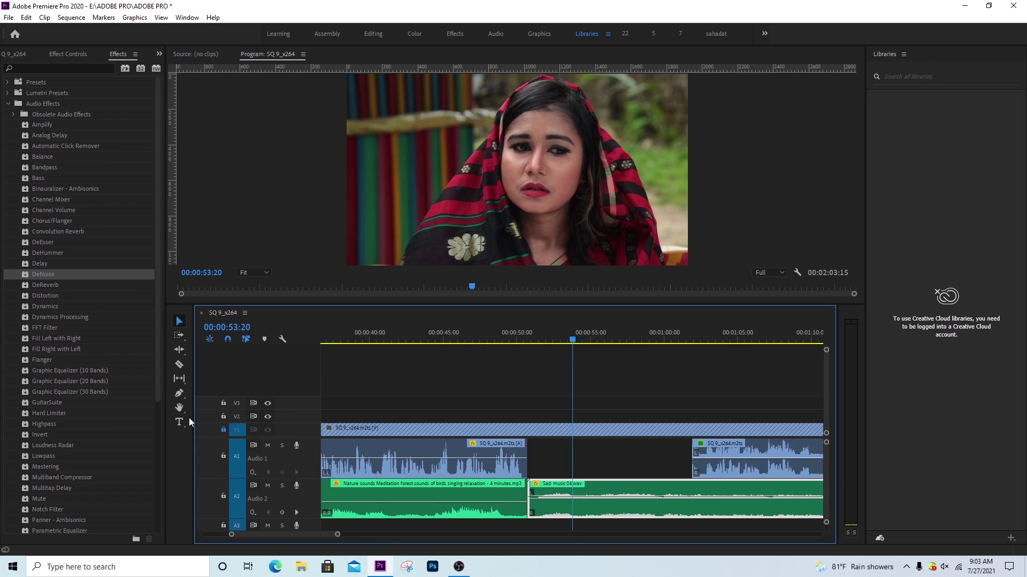
{"action": "left_click", "coordinate": [180, 394]}
{"action": "left_click", "coordinate": [567, 497]}
{"action": "left_click_drag", "start_coordinate": [531, 497], "coordinate": [531, 515]}
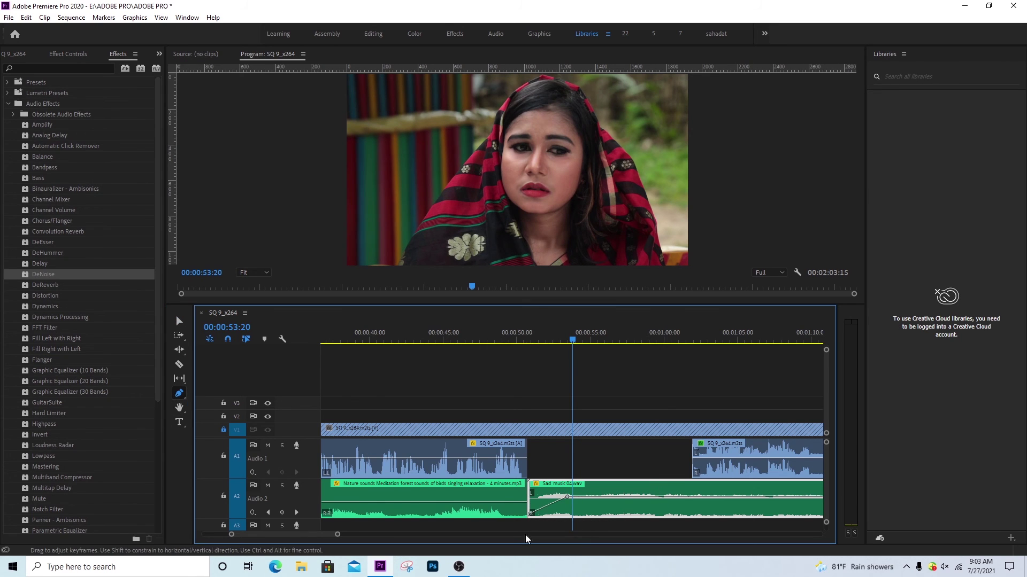
{"action": "key", "text": "space"}
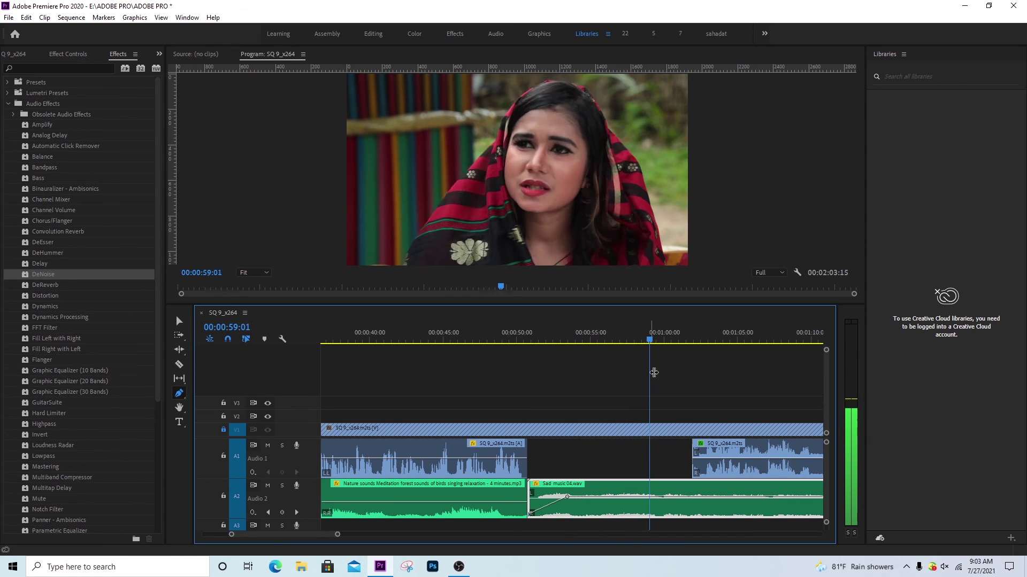
{"action": "key", "text": "space"}
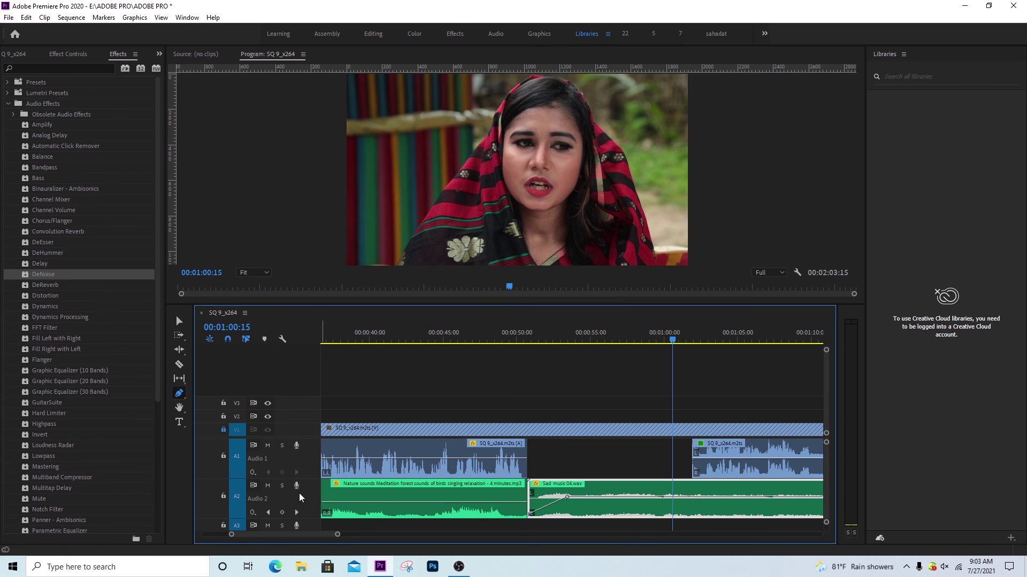
Step: Duck the Sad music clip to -20 dB with a keyframe near 1:01 where dialogue resumes
{"action": "left_click", "coordinate": [665, 498]}
{"action": "key", "text": "space"}
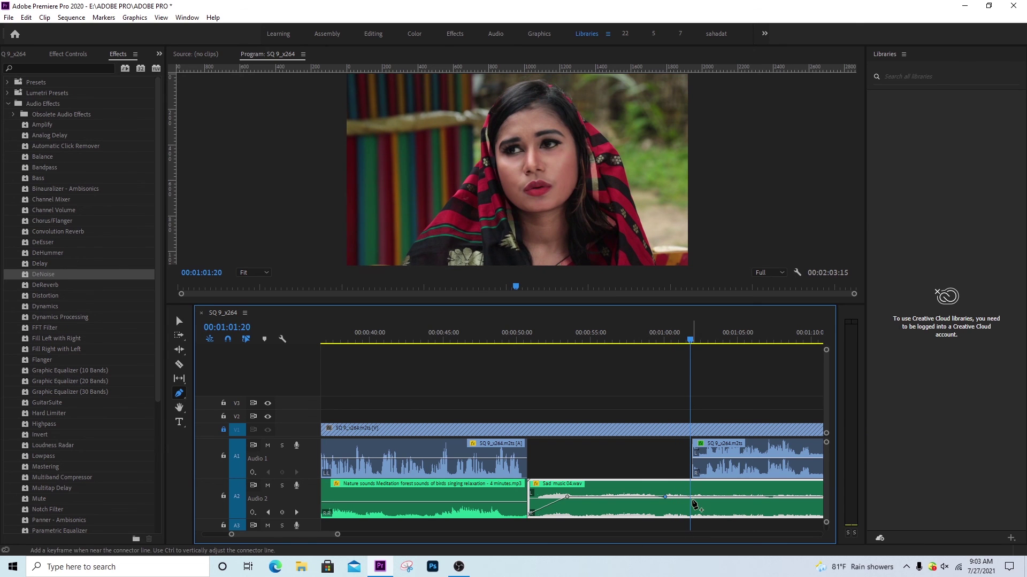
{"action": "left_click_drag", "start_coordinate": [693, 498], "coordinate": [695, 509]}
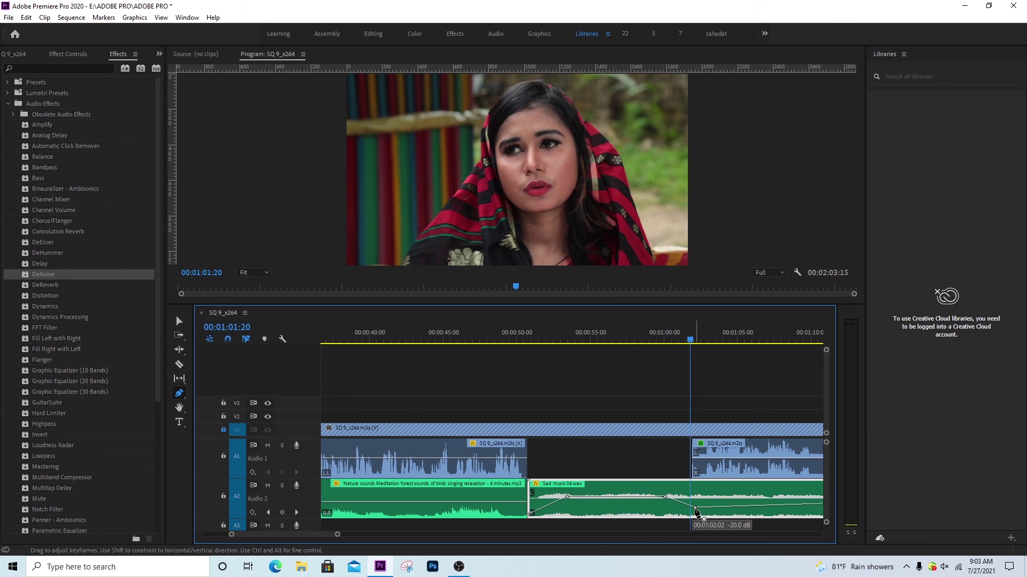
{"action": "mouse_move", "coordinate": [528, 337]}
{"action": "left_mouse_down"}
{"action": "mouse_move", "coordinate": [545, 338]}
{"action": "mouse_move", "coordinate": [515, 338]}
{"action": "left_mouse_up"}
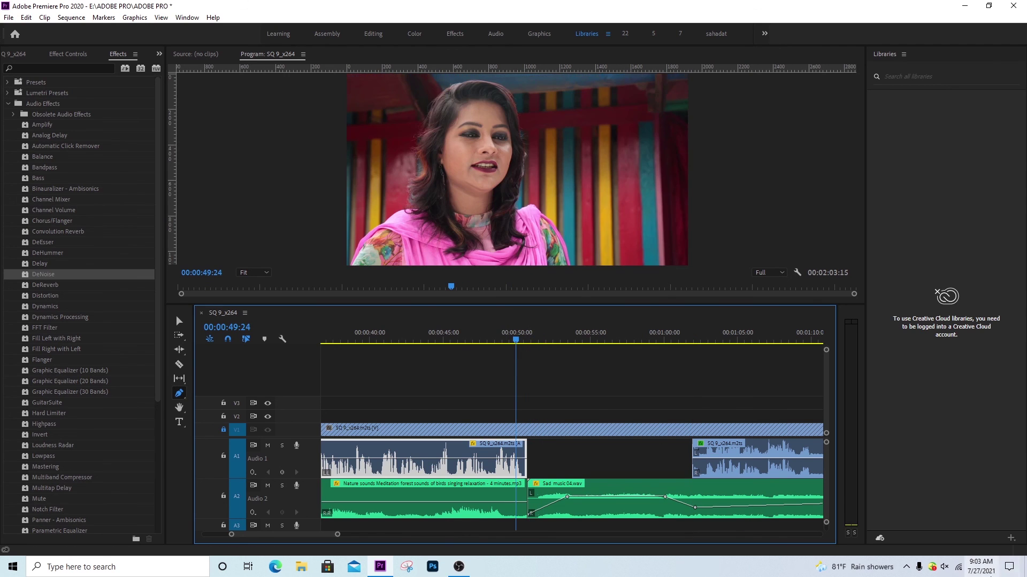
Step: Raise the system volume and play from 00:47:00 to hear the music fade-in and dip
{"action": "left_click", "coordinate": [945, 569]}
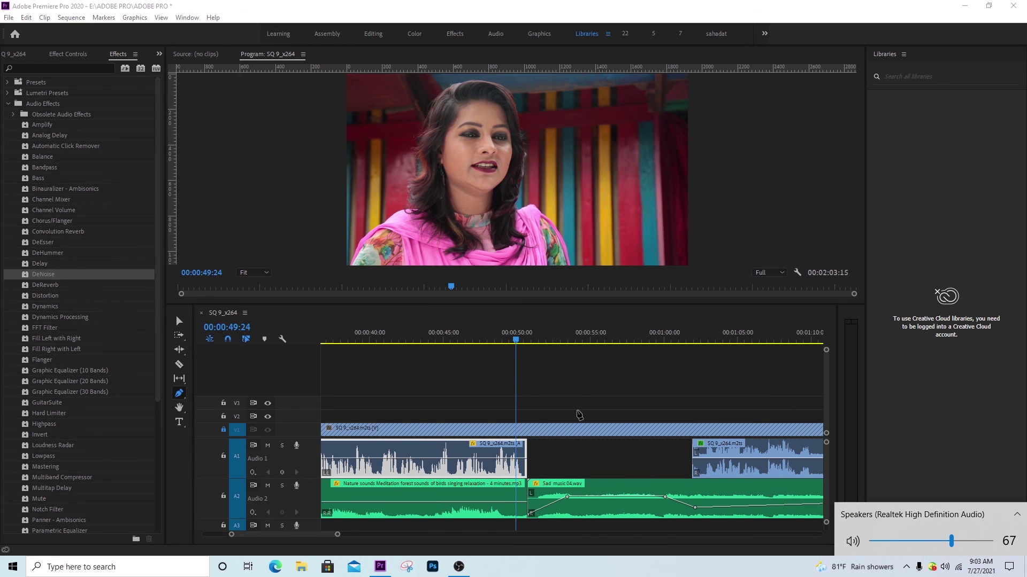
{"action": "left_click", "coordinate": [472, 341]}
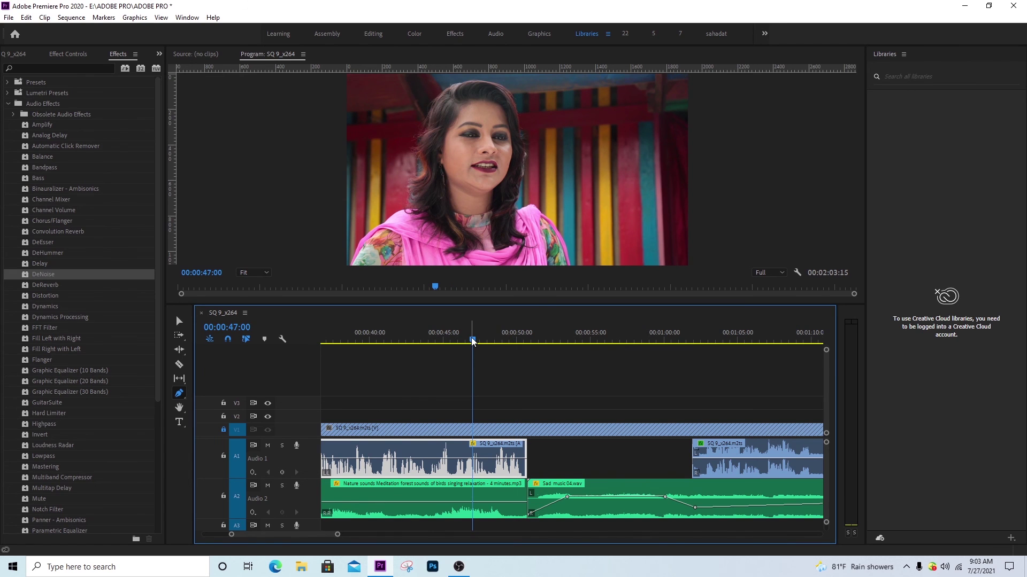
{"action": "key", "text": "space"}
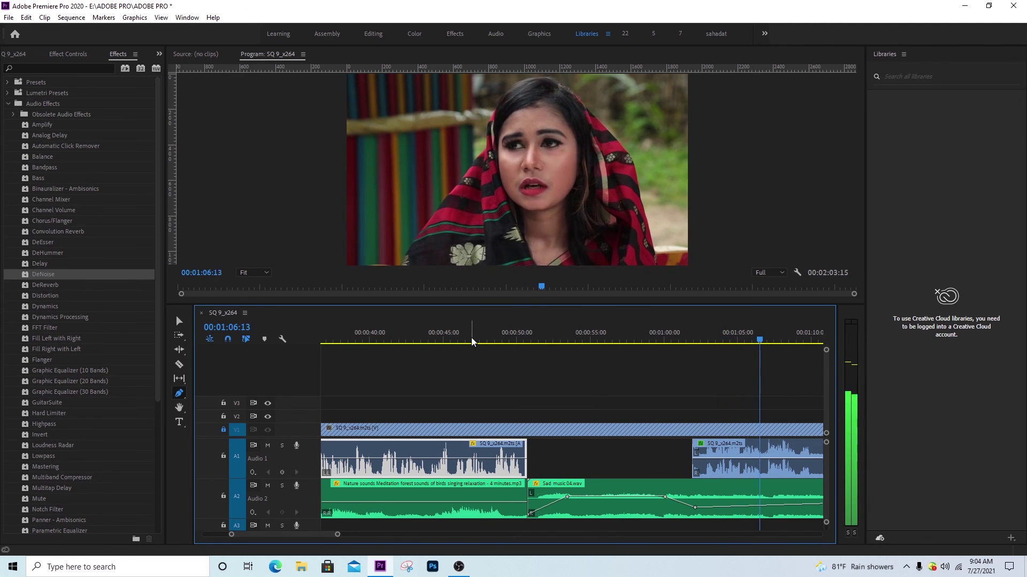
{"action": "key", "text": "space"}
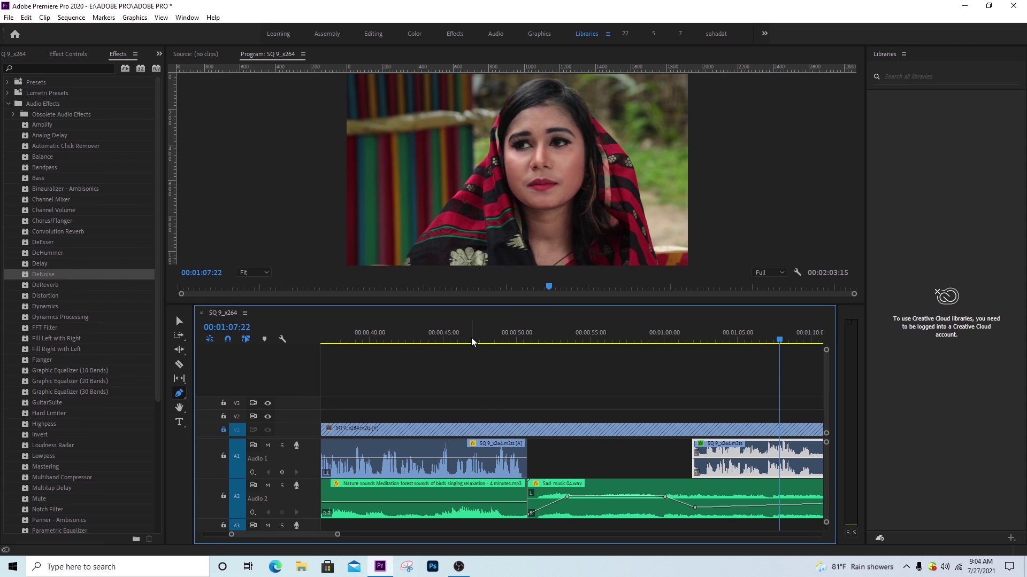
Step: Return the playhead to 00:58:07 and zoom the timeline out to show the whole sequence
{"action": "left_click", "coordinate": [639, 328]}
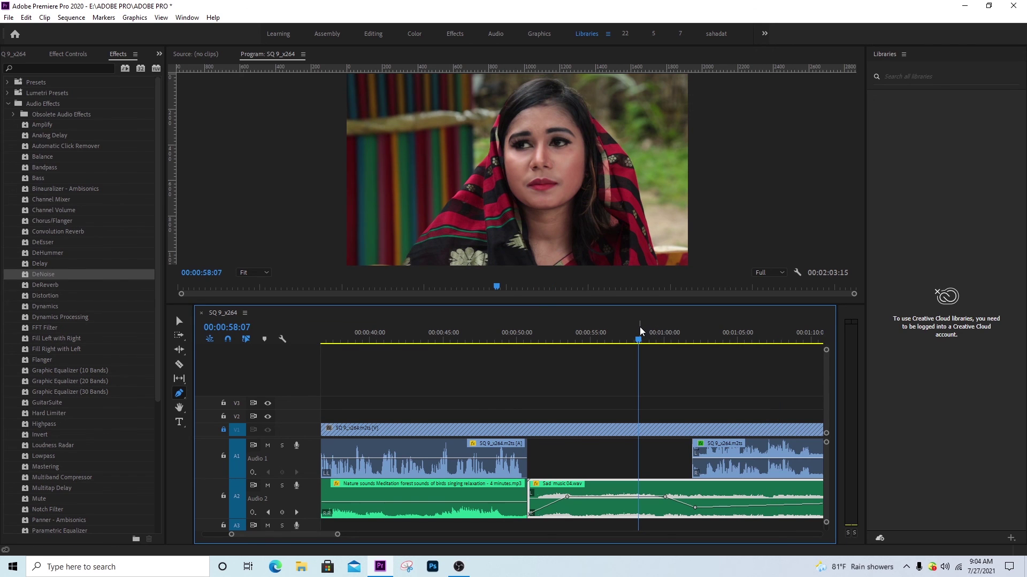
{"action": "key", "text": "minus"}
{"action": "key", "text": "minus"}
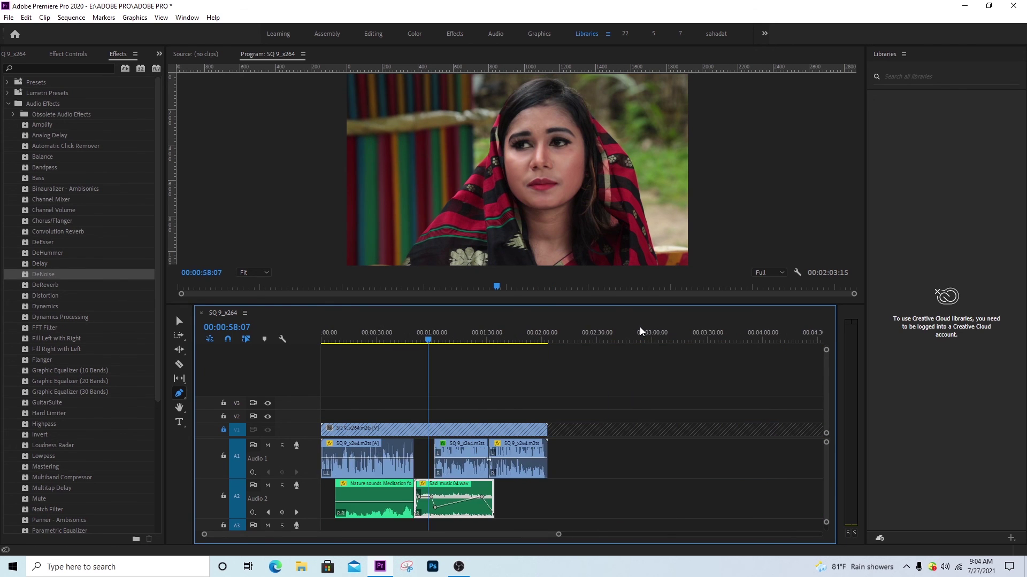
{"action": "key", "text": "minus"}
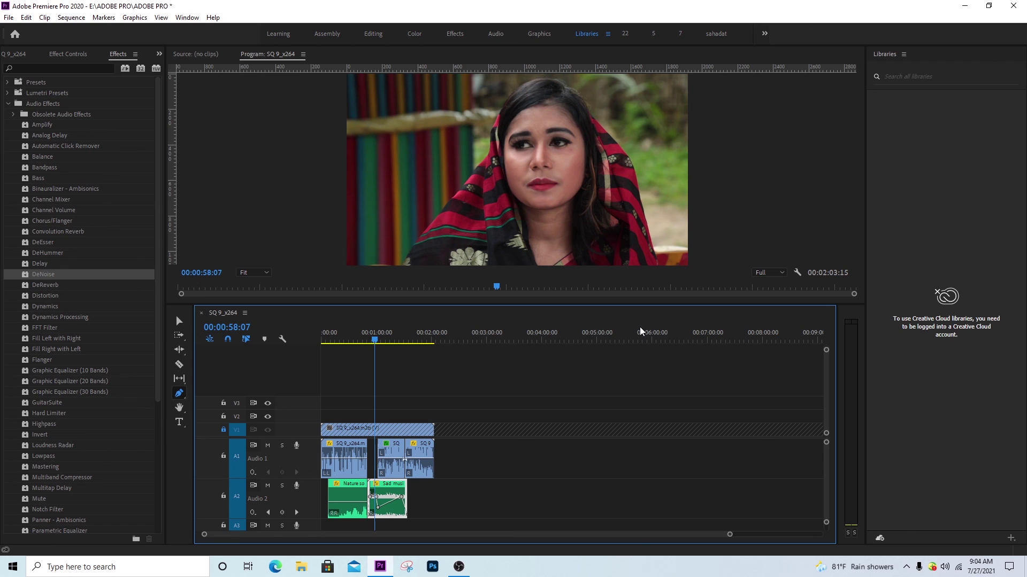